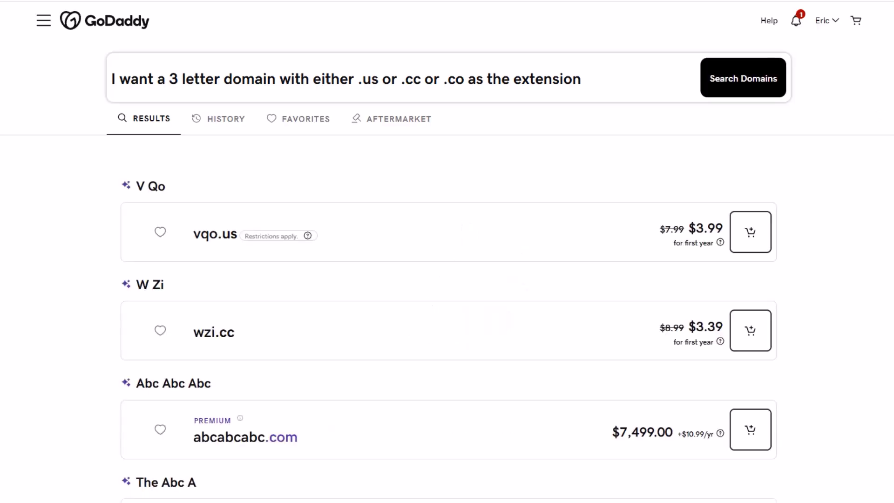
Search domains for "I want a catchy 3 character domain with either .us or .cc as the extension"
{"action": "scroll", "coordinate": [252, 195], "scroll_direction": "down", "scroll_amount": 2}
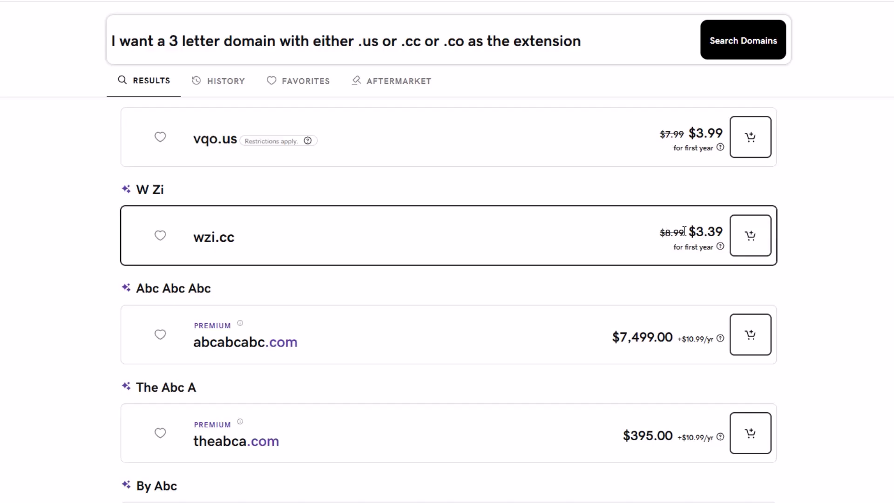
{"action": "scroll", "coordinate": [661, 256], "scroll_direction": "up", "scroll_amount": 2}
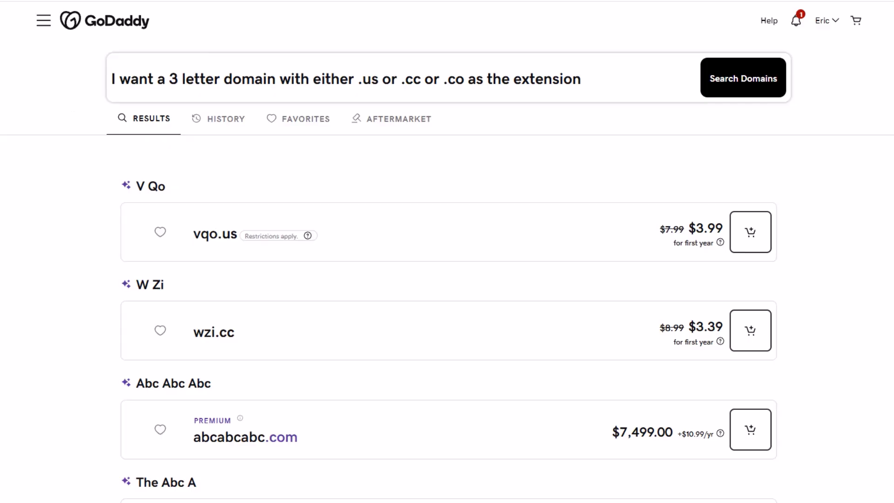
{"action": "left_click_drag", "start_coordinate": [588, 80], "coordinate": [37, 83]}
{"action": "type", "text": "I want a catchy 3 character domain with either .us or .cc as the extension"}
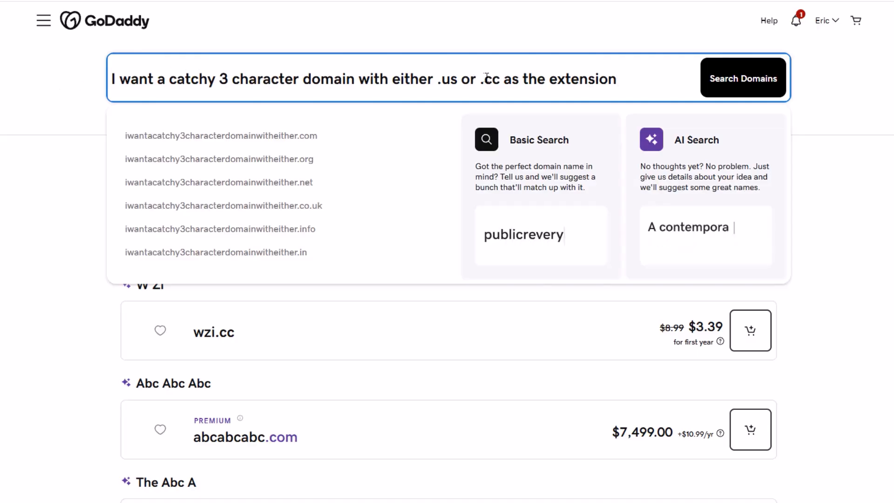
{"action": "left_click", "coordinate": [706, 90]}
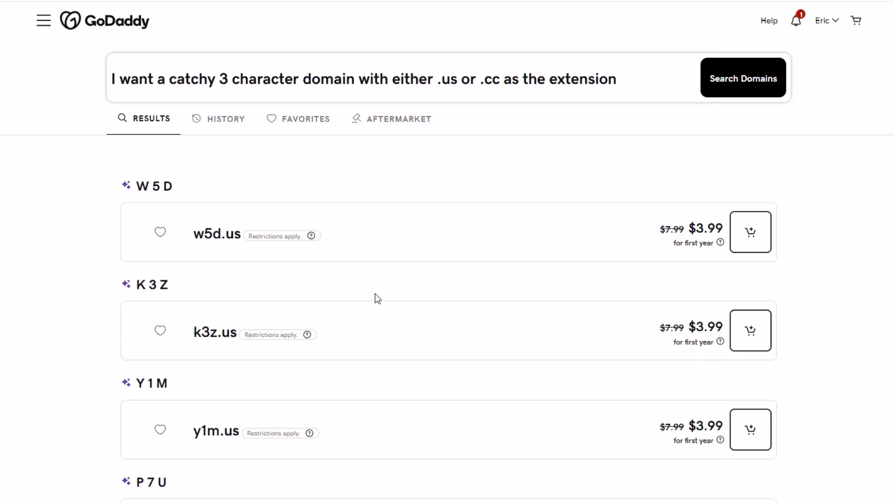
Review the three-character domain suggestions and reload the results to generate a fresh set
{"action": "scroll", "coordinate": [375, 376], "scroll_direction": "down", "scroll_amount": 1}
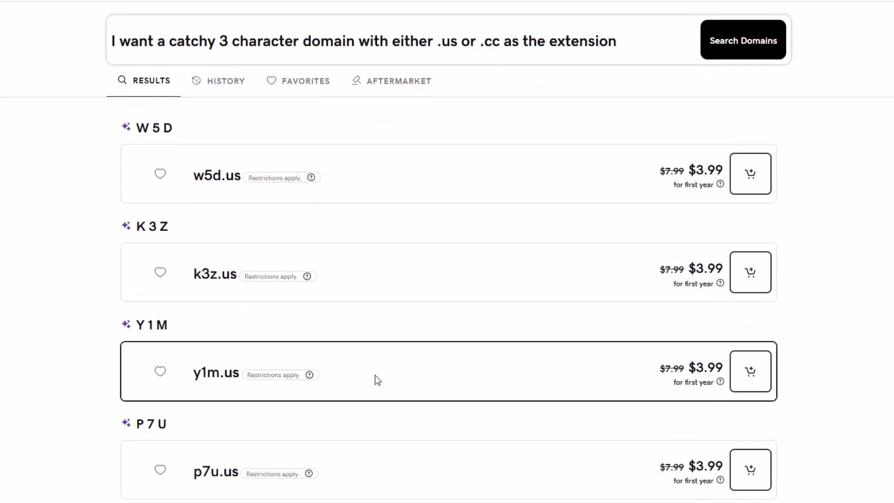
{"action": "scroll", "coordinate": [376, 376], "scroll_direction": "down", "scroll_amount": 1}
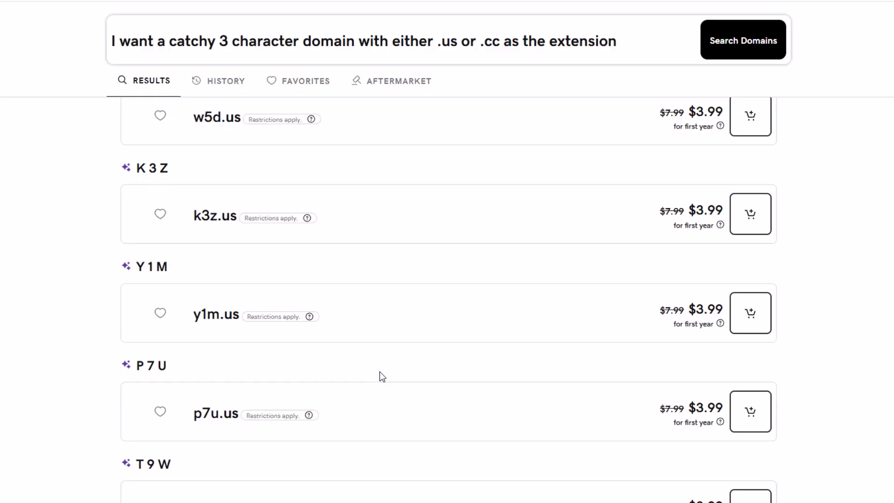
{"action": "scroll", "coordinate": [379, 374], "scroll_direction": "down", "scroll_amount": 2}
{"action": "scroll", "coordinate": [273, 289], "scroll_direction": "down", "scroll_amount": 4}
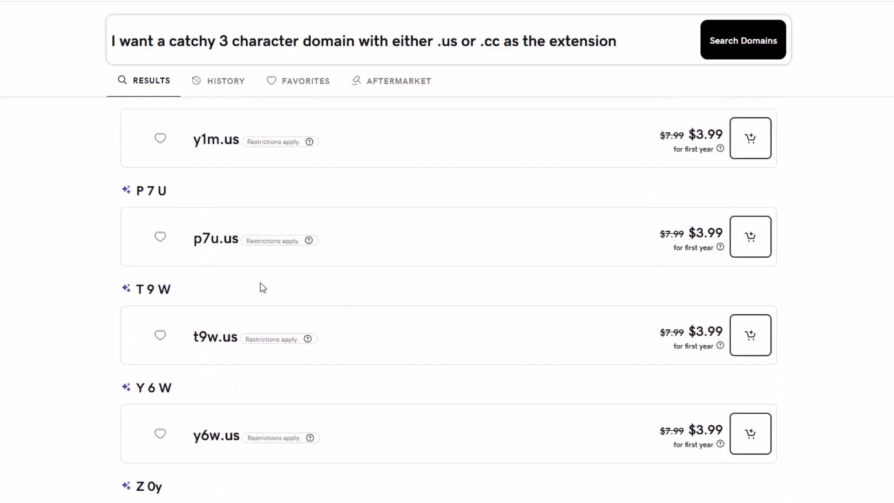
{"action": "scroll", "coordinate": [254, 359], "scroll_direction": "down", "scroll_amount": 1}
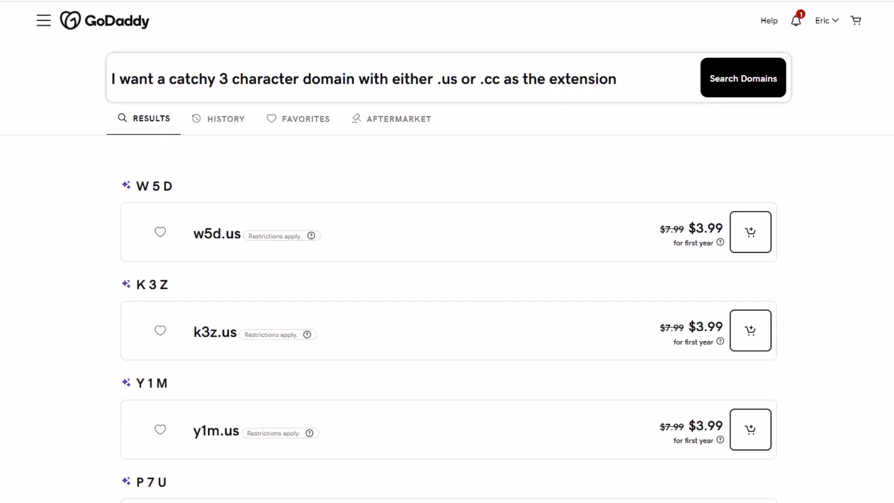
{"action": "left_click", "coordinate": [52, 1]}
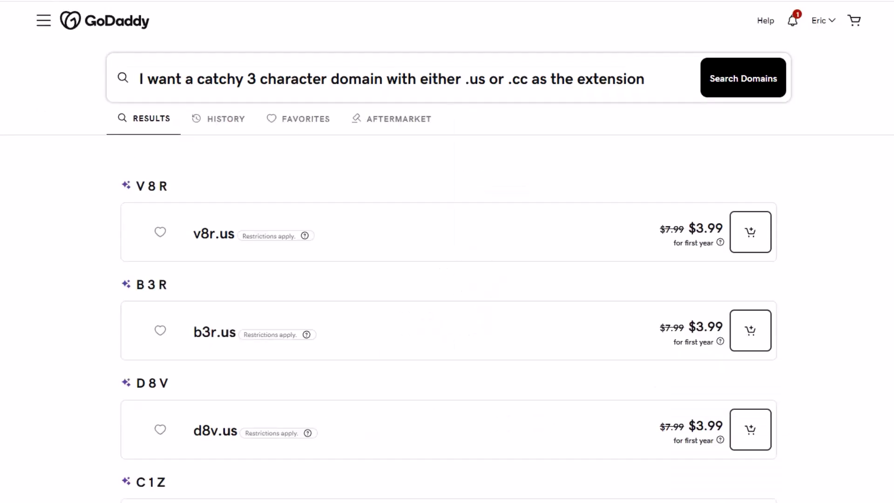
Look through the new domain suggestions and add v8r.us to the favorites
{"action": "scroll", "coordinate": [261, 167], "scroll_direction": "down", "scroll_amount": 1}
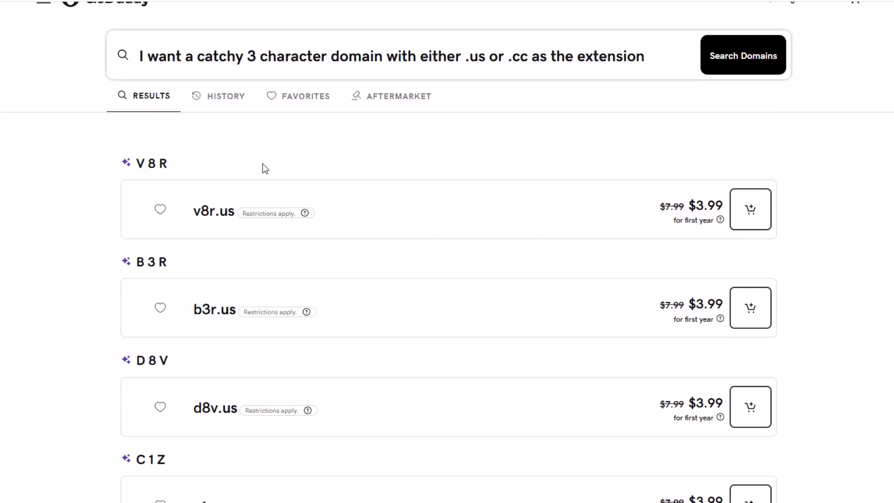
{"action": "scroll", "coordinate": [225, 241], "scroll_direction": "down", "scroll_amount": 2}
{"action": "scroll", "coordinate": [136, 306], "scroll_direction": "down", "scroll_amount": 1}
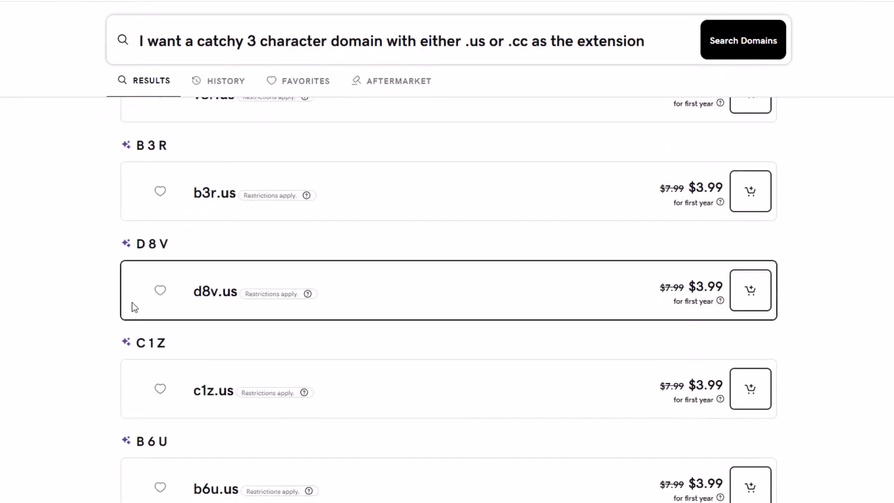
{"action": "scroll", "coordinate": [128, 298], "scroll_direction": "up", "scroll_amount": 3}
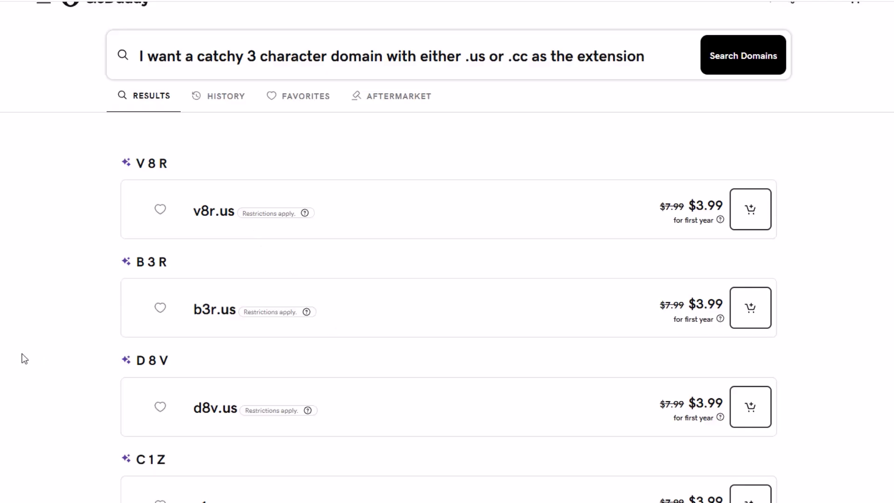
{"action": "scroll", "coordinate": [108, 409], "scroll_direction": "down", "scroll_amount": 1}
{"action": "scroll", "coordinate": [110, 413], "scroll_direction": "down", "scroll_amount": 2}
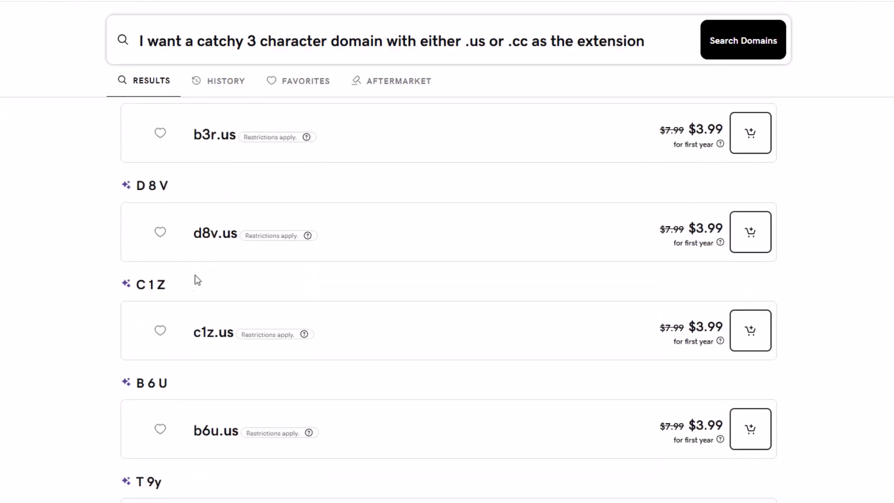
{"action": "scroll", "coordinate": [106, 365], "scroll_direction": "up", "scroll_amount": 3}
{"action": "left_click", "coordinate": [160, 236]}
Reload the results for another set of suggestions and add nyq.us to the favorites
{"action": "key", "text": "F5"}
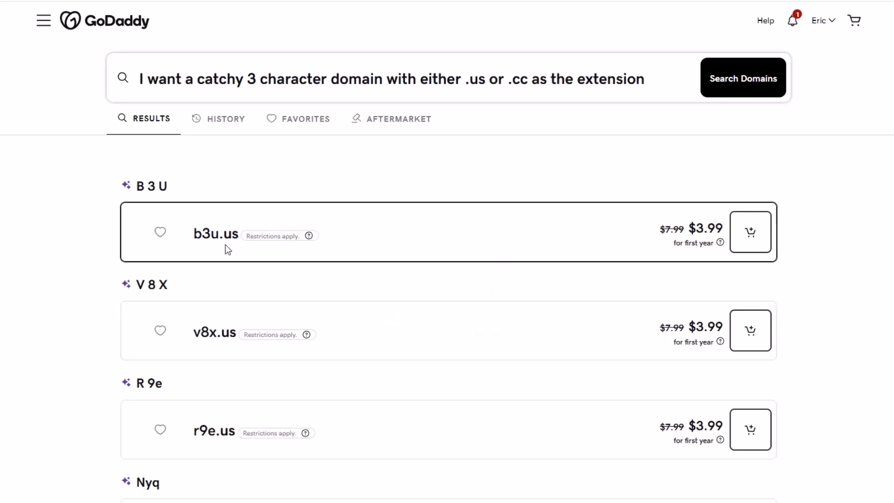
{"action": "scroll", "coordinate": [234, 270], "scroll_direction": "down", "scroll_amount": 5}
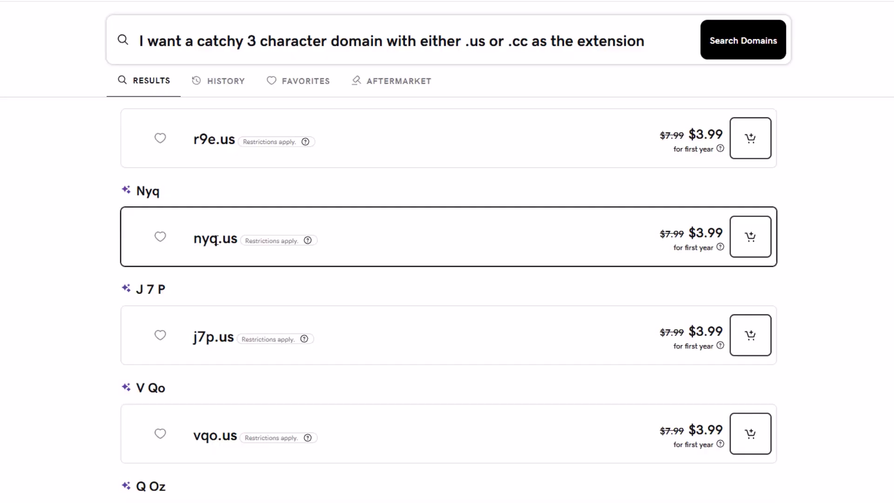
{"action": "scroll", "coordinate": [287, 284], "scroll_direction": "down", "scroll_amount": 3}
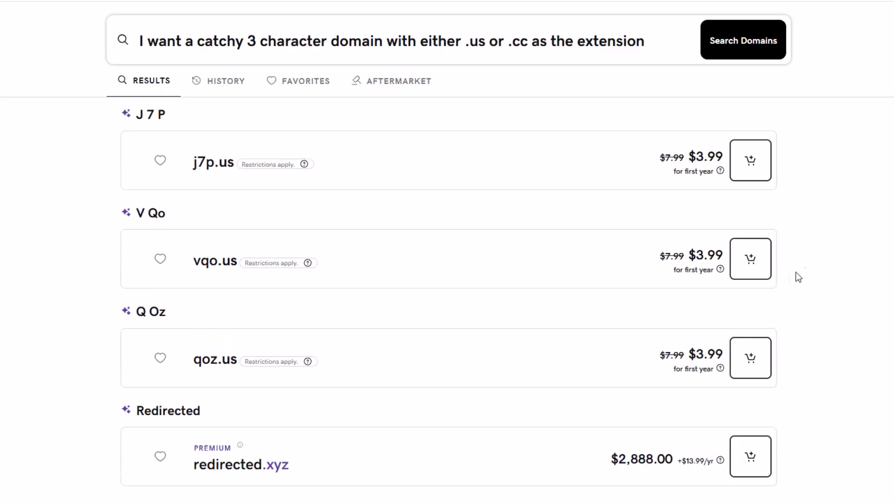
{"action": "scroll", "coordinate": [790, 275], "scroll_direction": "up", "scroll_amount": 3}
{"action": "left_click", "coordinate": [160, 247]}
Narrow the query to "I want a catchy 3 character domain with .cc as the extension" and run the search
{"action": "scroll", "coordinate": [88, 336], "scroll_direction": "up", "scroll_amount": 5}
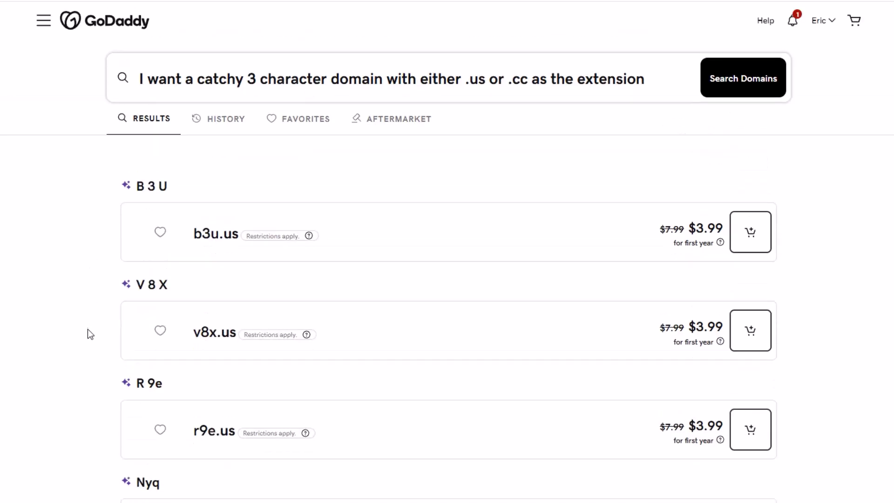
{"action": "double_click", "coordinate": [506, 78]}
{"action": "left_click_drag", "start_coordinate": [480, 78], "coordinate": [392, 78]}
{"action": "key", "text": "BackSpace"}
{"action": "left_click", "coordinate": [735, 74]}
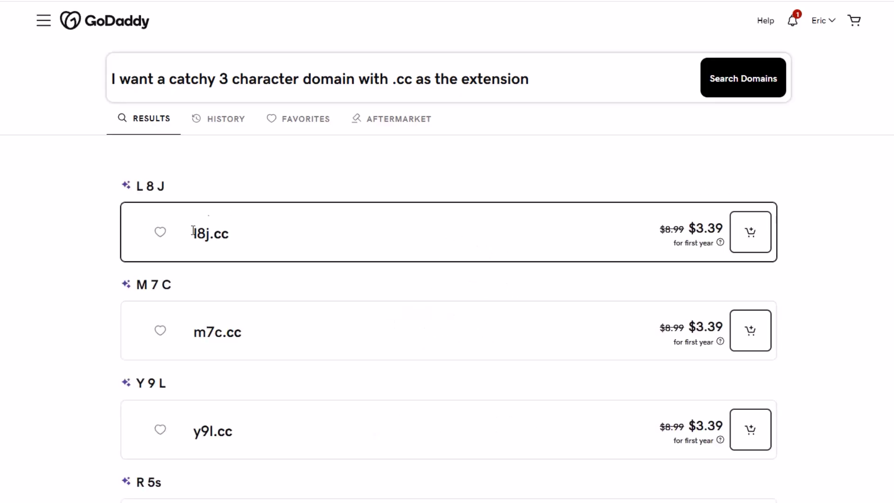
Add v4m.cc from the .cc suggestions to the favorites and display the list of favorite domains
{"action": "scroll", "coordinate": [245, 236], "scroll_direction": "down", "scroll_amount": 1}
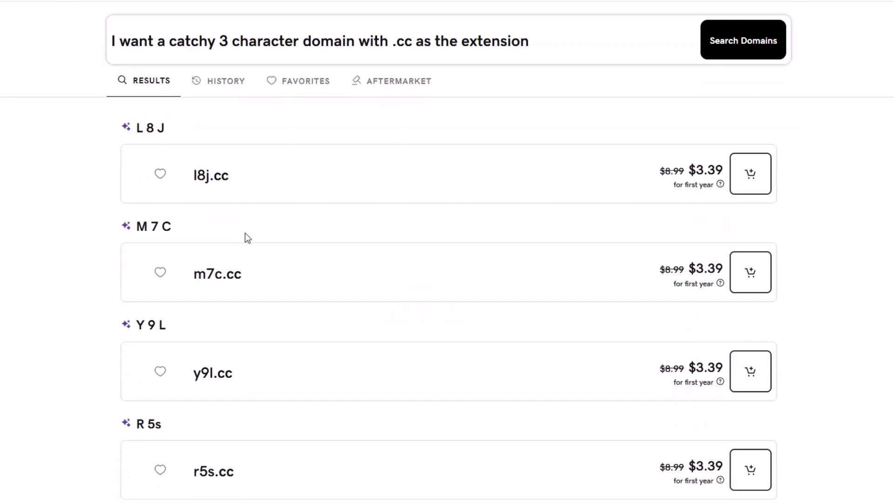
{"action": "scroll", "coordinate": [245, 233], "scroll_direction": "down", "scroll_amount": 1}
{"action": "scroll", "coordinate": [225, 233], "scroll_direction": "down", "scroll_amount": 5}
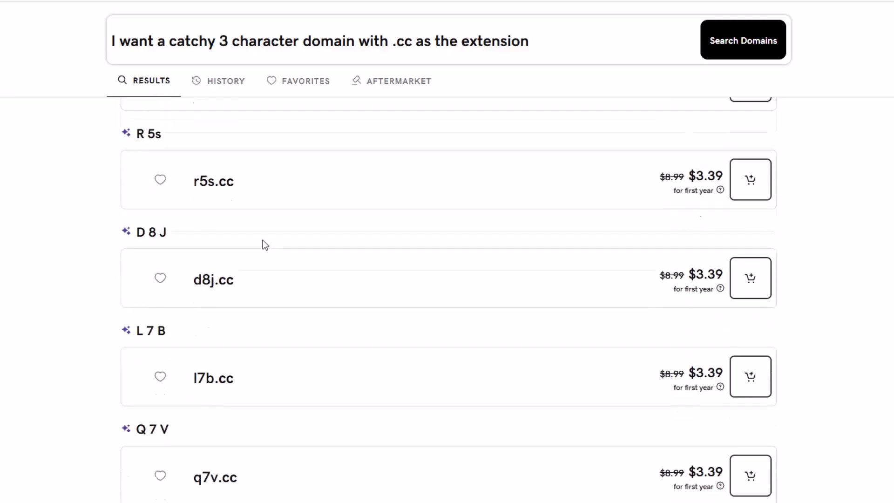
{"action": "scroll", "coordinate": [213, 289], "scroll_direction": "down", "scroll_amount": 4}
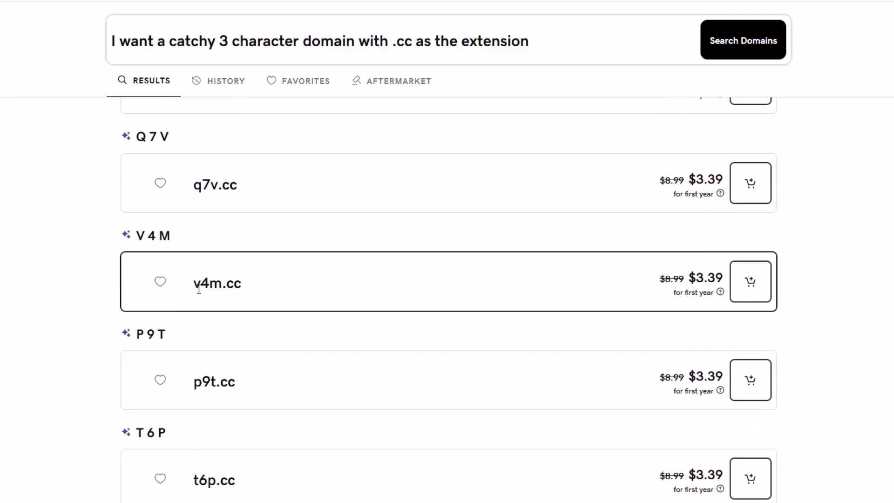
{"action": "scroll", "coordinate": [249, 292], "scroll_direction": "down", "scroll_amount": 2}
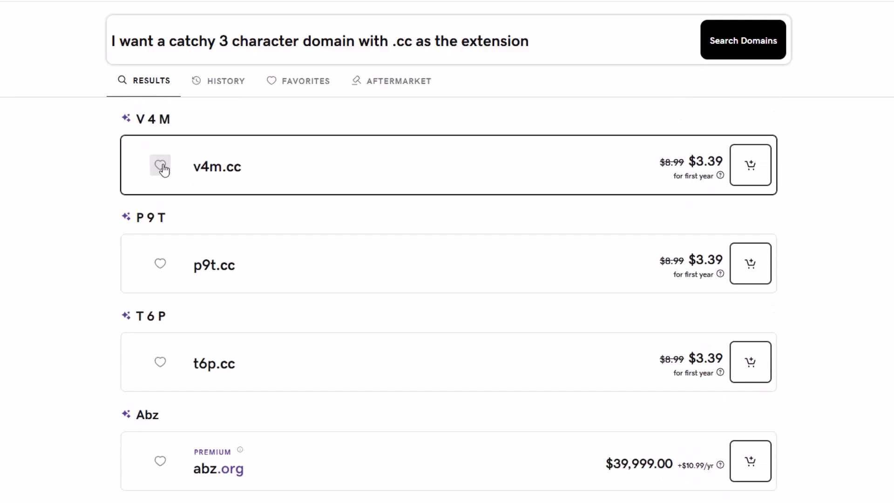
{"action": "left_click", "coordinate": [160, 165]}
{"action": "left_click", "coordinate": [306, 83]}
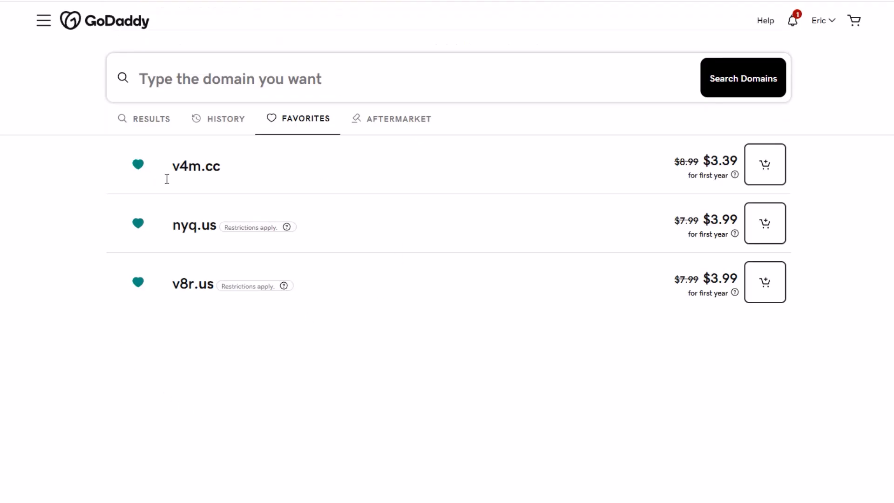
Search for the exact domain name d4u.us
{"action": "left_click", "coordinate": [110, 120]}
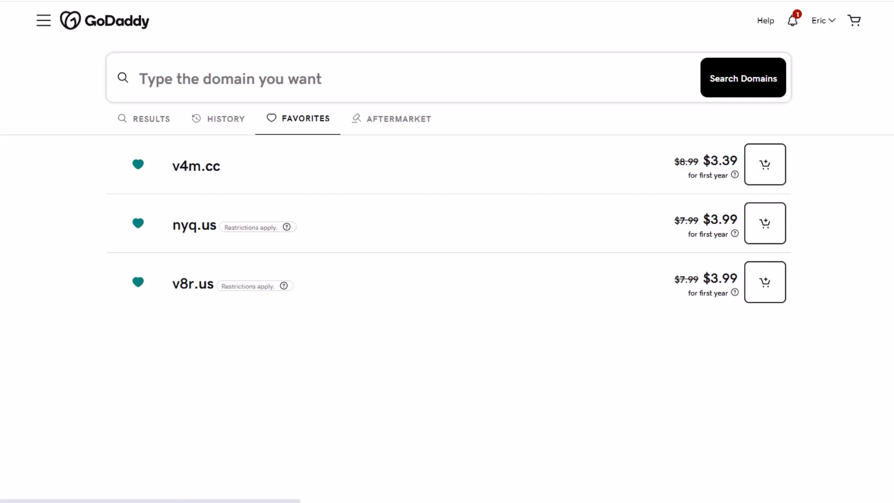
{"action": "left_click", "coordinate": [156, 74]}
{"action": "type", "text": "d4u.us"}
{"action": "key", "text": "Return"}
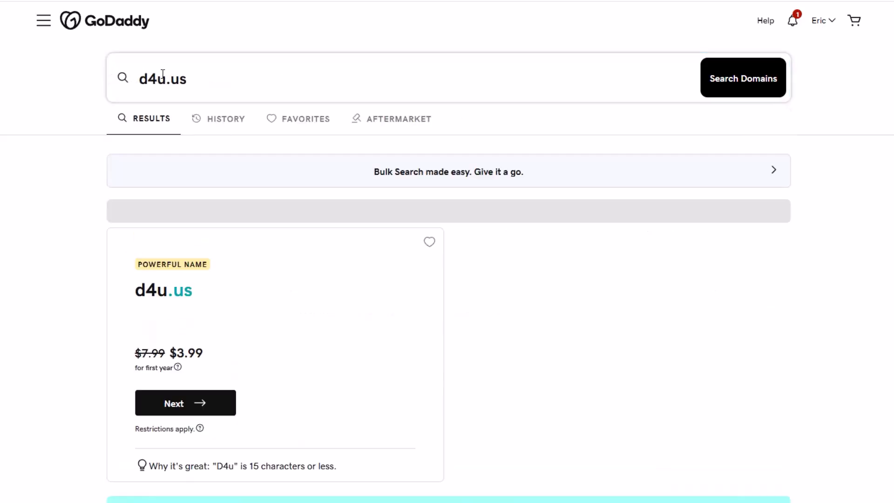
Choose the d4u.us domain on its own, without the bundle, and continue to the cart
{"action": "scroll", "coordinate": [286, 343], "scroll_direction": "down", "scroll_amount": 1}
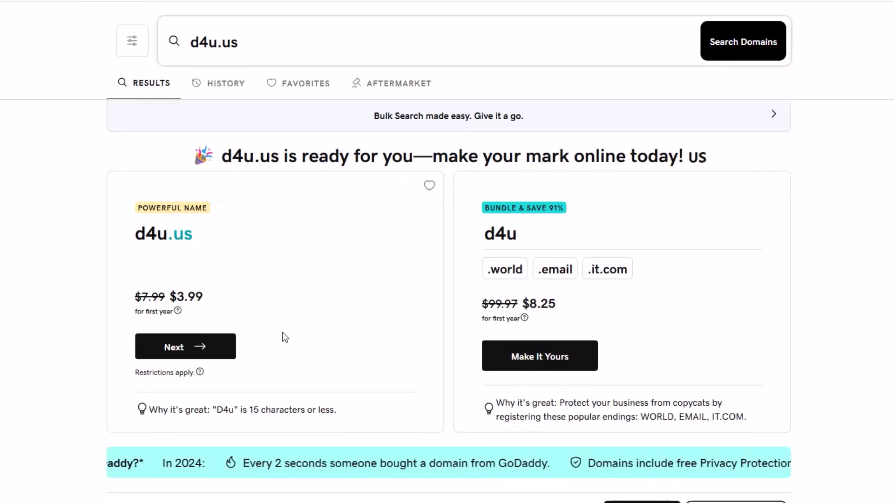
{"action": "left_click_drag", "start_coordinate": [136, 233], "coordinate": [162, 233]}
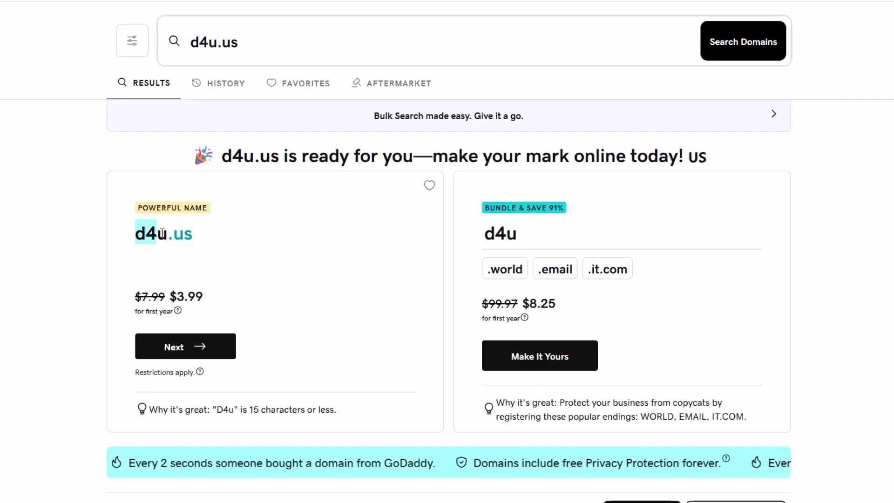
{"action": "left_click", "coordinate": [259, 238]}
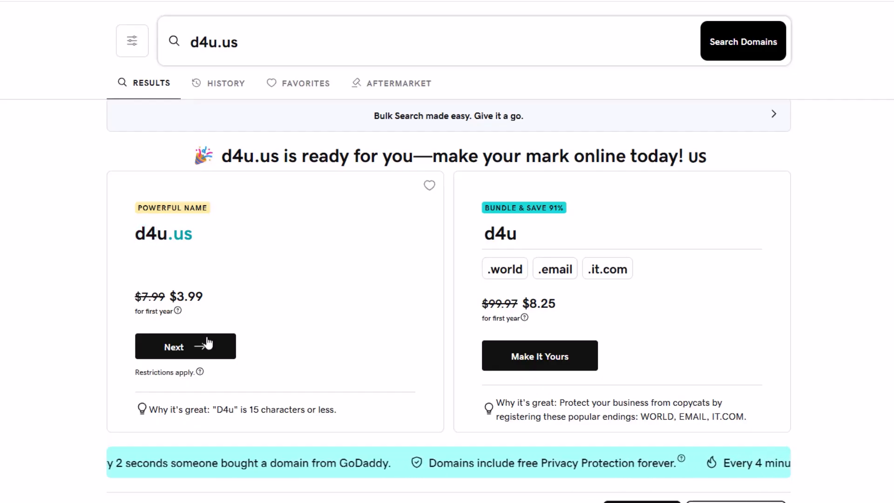
{"action": "left_click", "coordinate": [186, 348]}
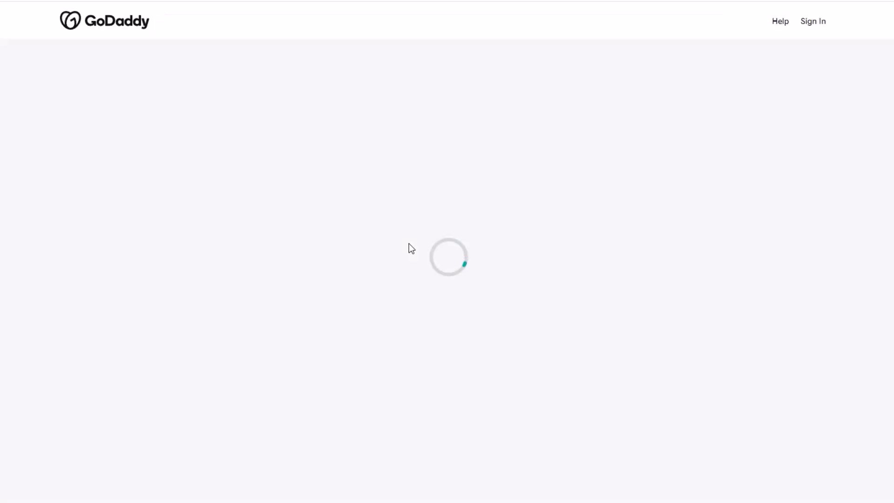
{"action": "left_click", "coordinate": [653, 94]}
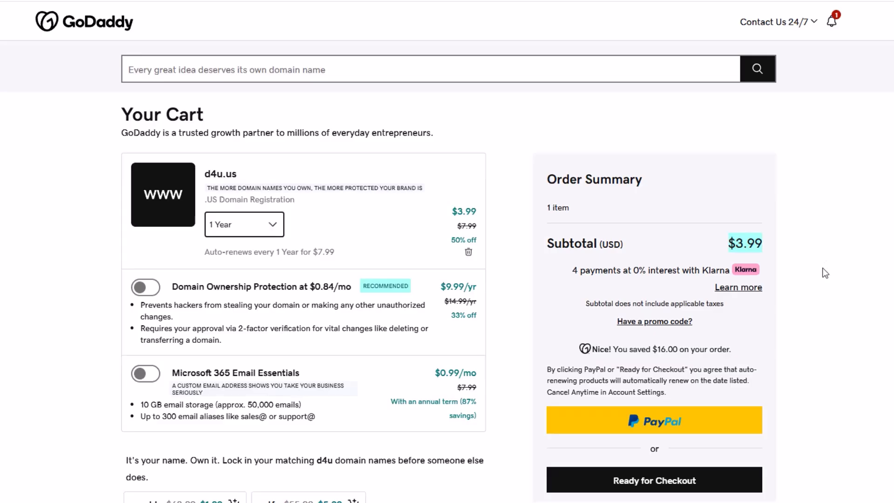
Check the auto-renewal price of d4u.us in the cart and proceed to checkout
{"action": "left_click_drag", "start_coordinate": [313, 251], "coordinate": [335, 251]}
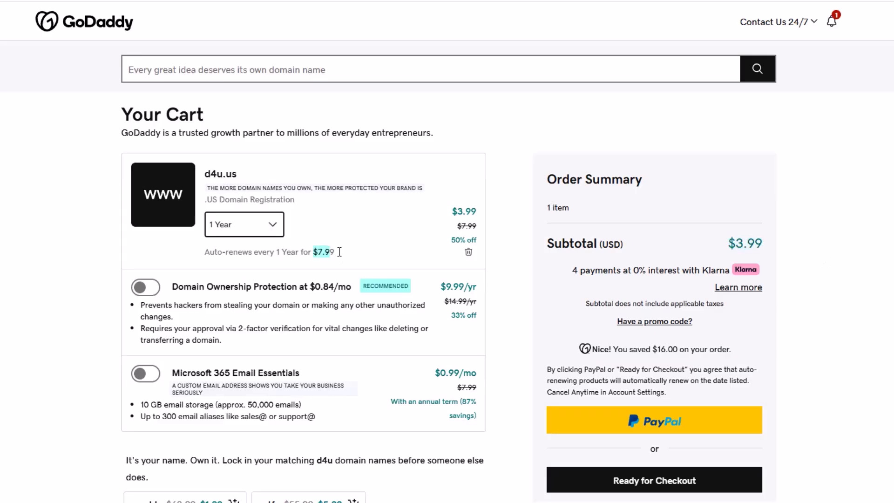
{"action": "scroll", "coordinate": [809, 304], "scroll_direction": "down", "scroll_amount": 1}
{"action": "scroll", "coordinate": [809, 304], "scroll_direction": "down", "scroll_amount": 2}
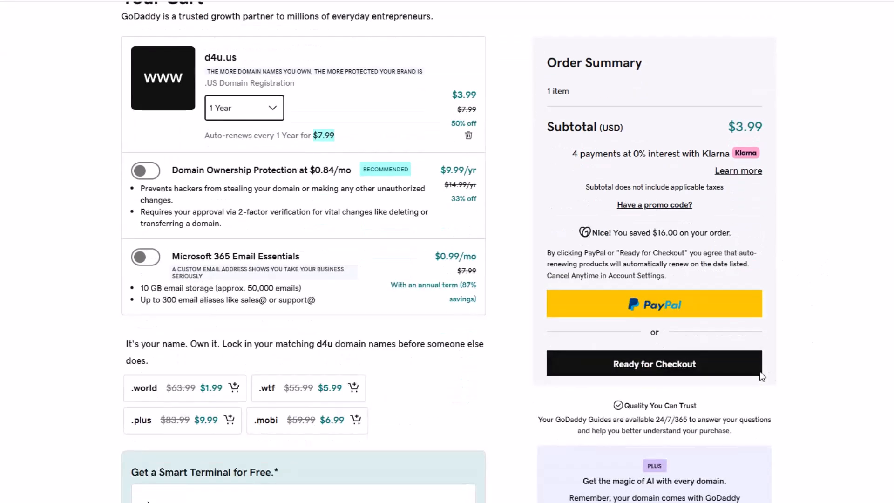
{"action": "left_click", "coordinate": [660, 362]}
{"action": "left_click", "coordinate": [659, 361]}
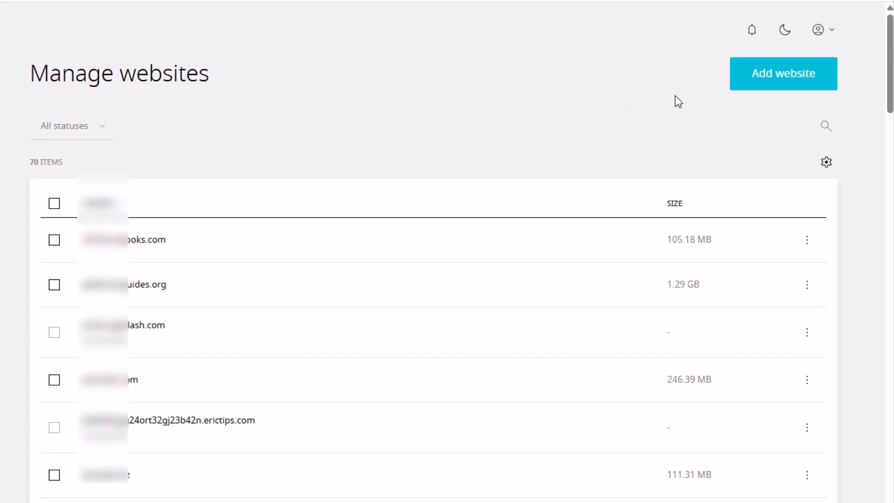
Add d4u.us as a production website started from scratch
{"action": "left_click", "coordinate": [764, 80]}
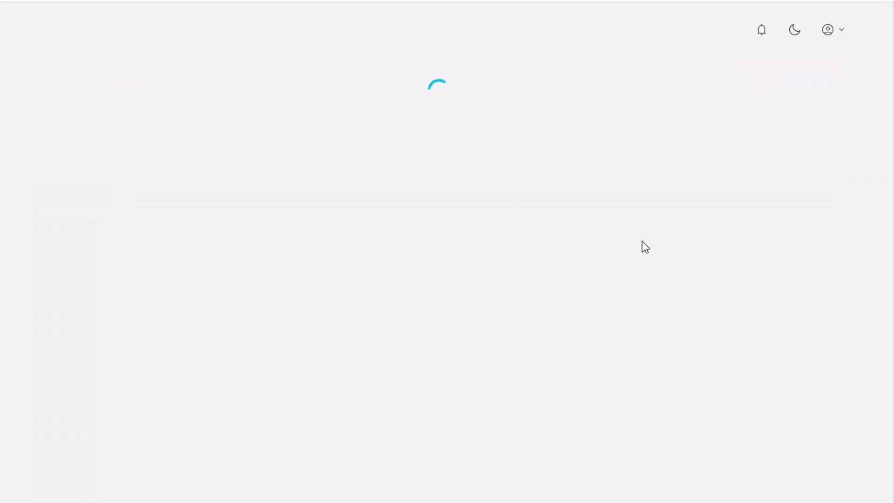
{"action": "type", "text": "d4u.us"}
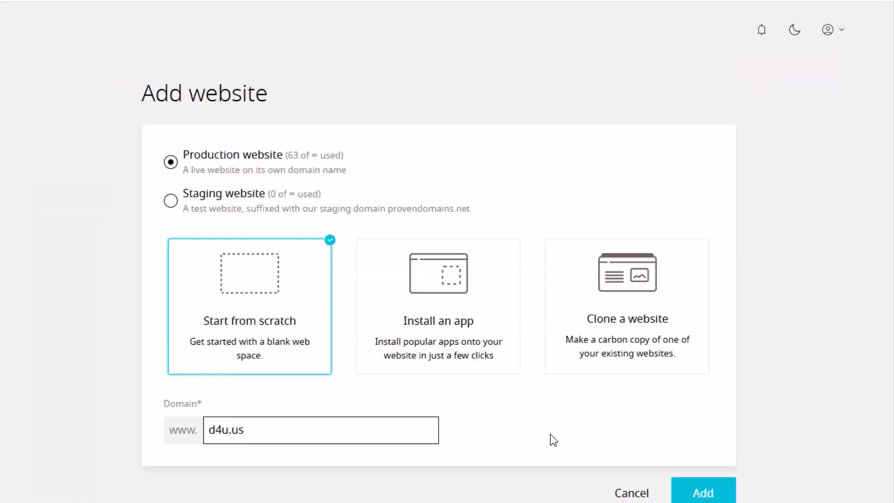
{"action": "left_click", "coordinate": [704, 493]}
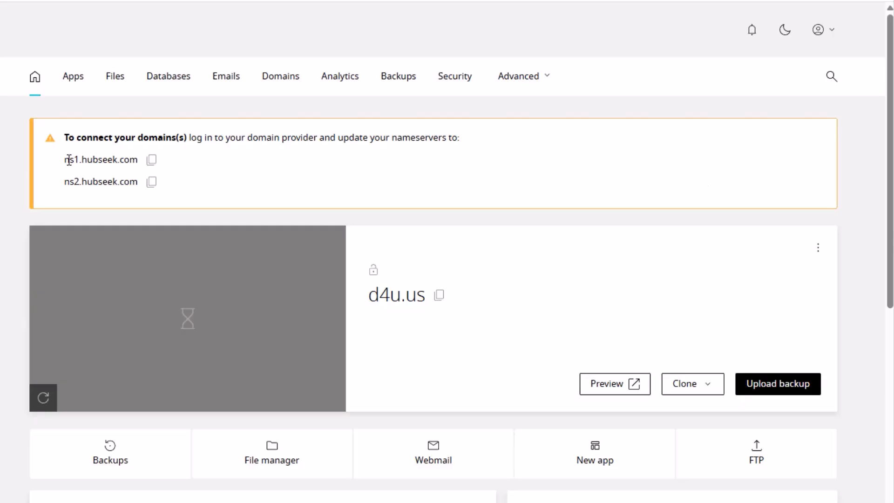
Copy the nameserver ns1.hubseek.com and open the nameserver settings of d4u.us in the GoDaddy domain portfolio for editing
{"action": "left_click_drag", "start_coordinate": [64, 159], "coordinate": [138, 160]}
{"action": "key", "text": "ctrl+c"}
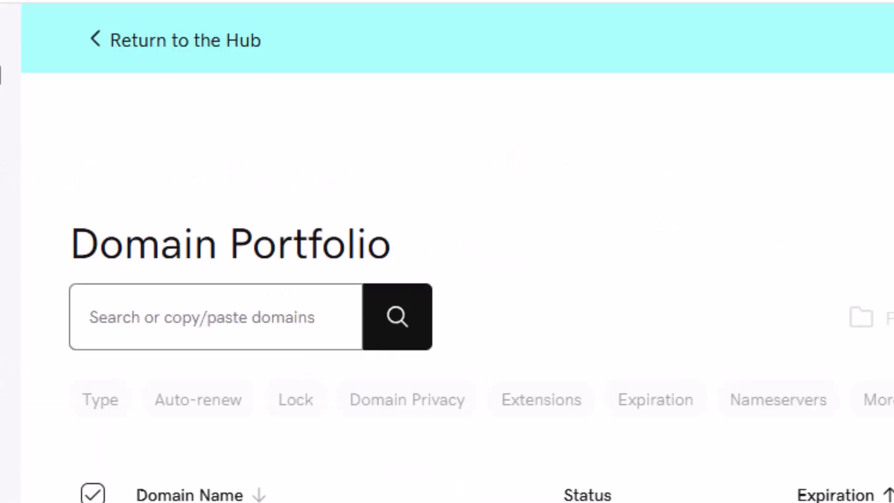
{"action": "type", "text": "d4u"}
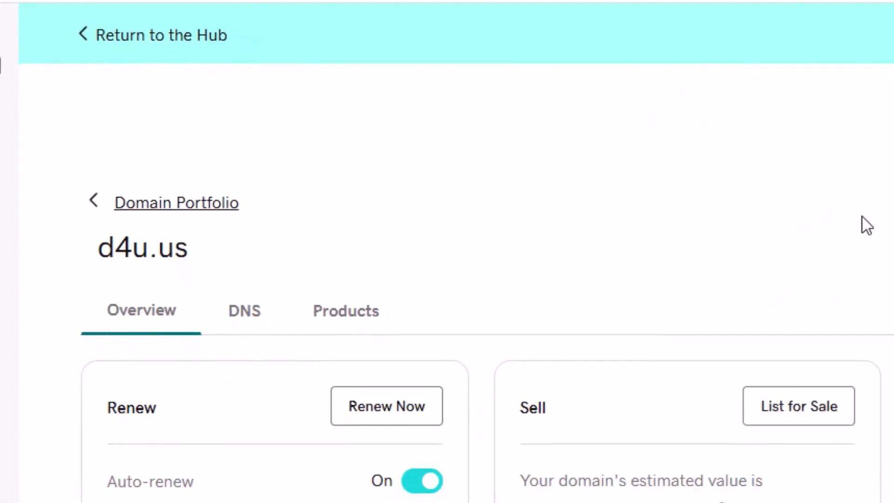
{"action": "left_click", "coordinate": [252, 318]}
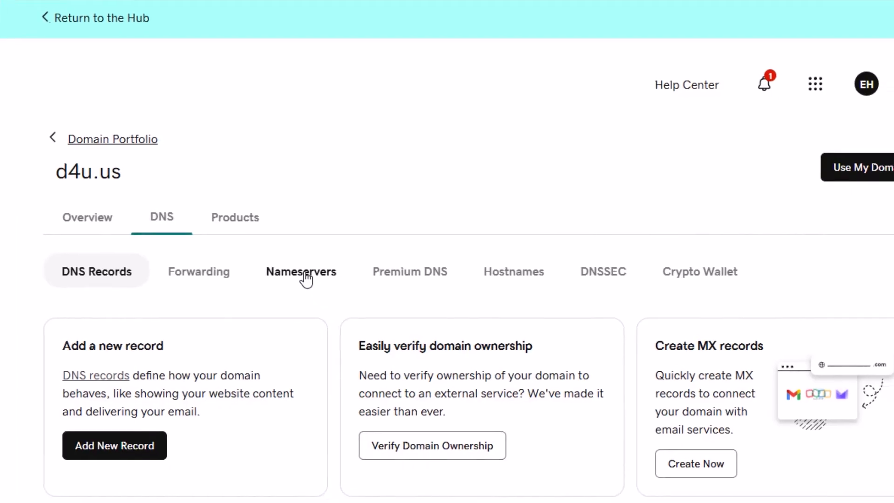
{"action": "left_click", "coordinate": [319, 282]}
{"action": "left_click", "coordinate": [868, 402]}
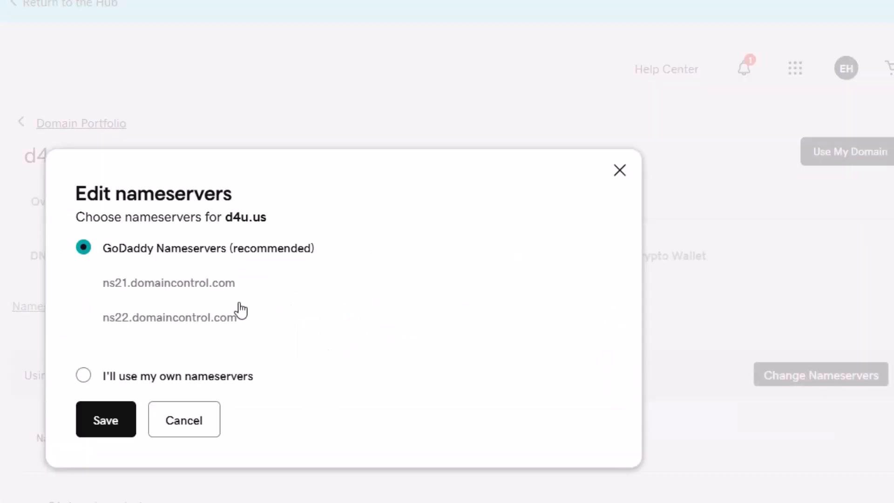
Assign the custom nameservers ns1.hubseek.com and ns2.hubseek.com to d4u.us and save them
{"action": "left_click", "coordinate": [84, 373]}
{"action": "left_click", "coordinate": [173, 303]}
{"action": "key", "text": "ctrl+v"}
{"action": "left_click", "coordinate": [154, 355]}
{"action": "key", "text": "ctrl+v"}
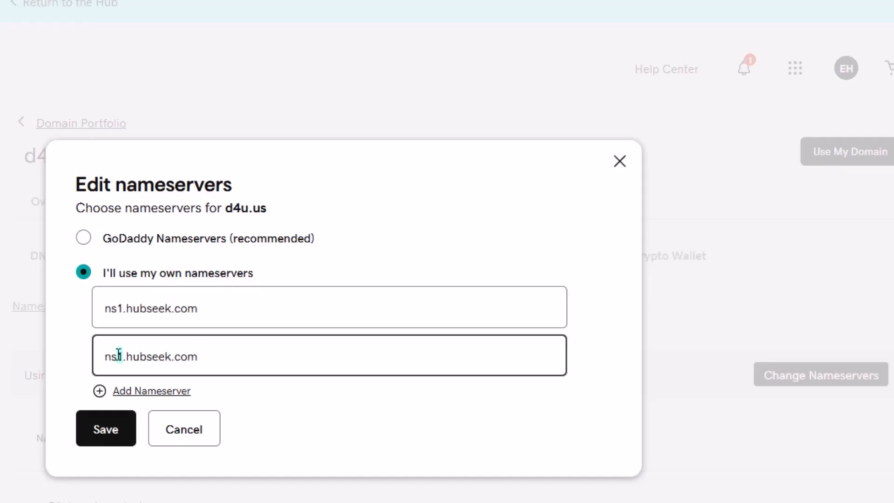
{"action": "key", "text": "BackSpace"}
{"action": "type", "text": "2"}
{"action": "left_click", "coordinate": [276, 274]}
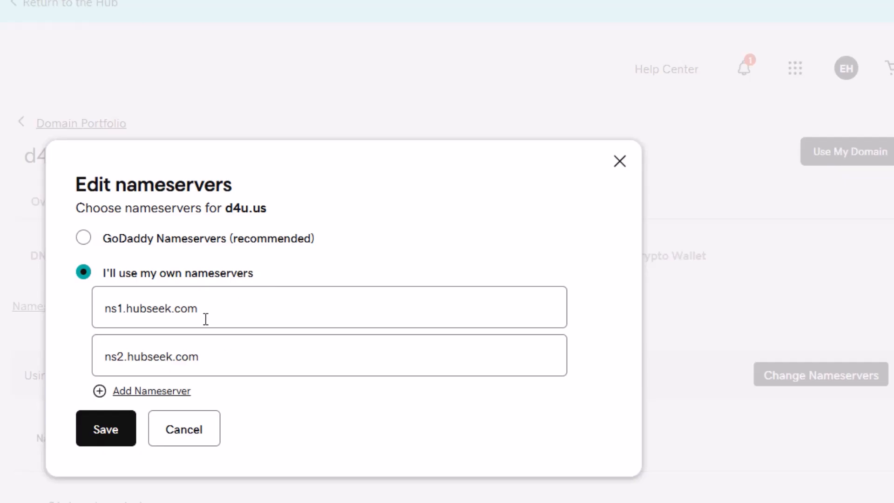
{"action": "left_click", "coordinate": [116, 437]}
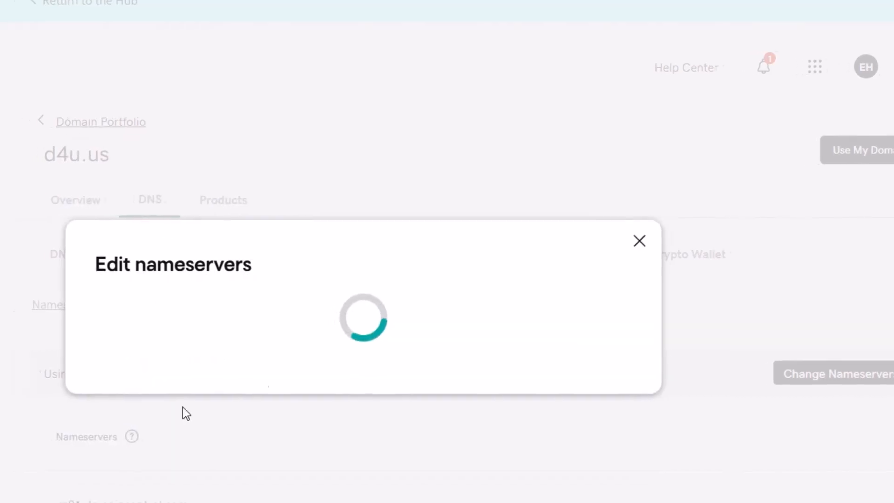
{"action": "left_click", "coordinate": [109, 359]}
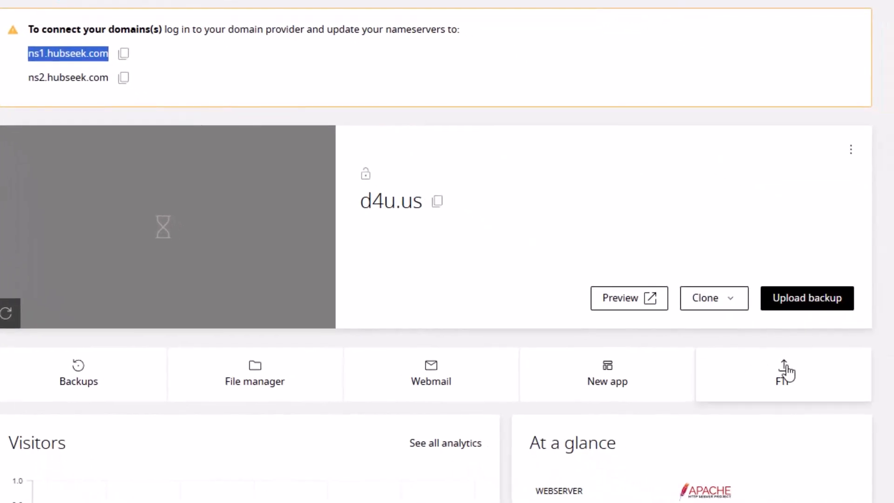
Back in the hosting control panel, add an FTP account for d4u.us with a username and an account password
{"action": "left_click", "coordinate": [787, 372]}
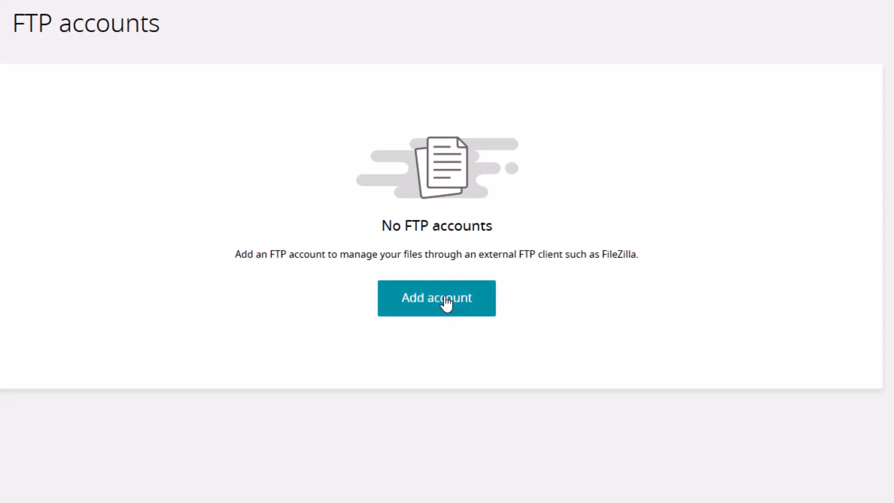
{"action": "left_click", "coordinate": [446, 298]}
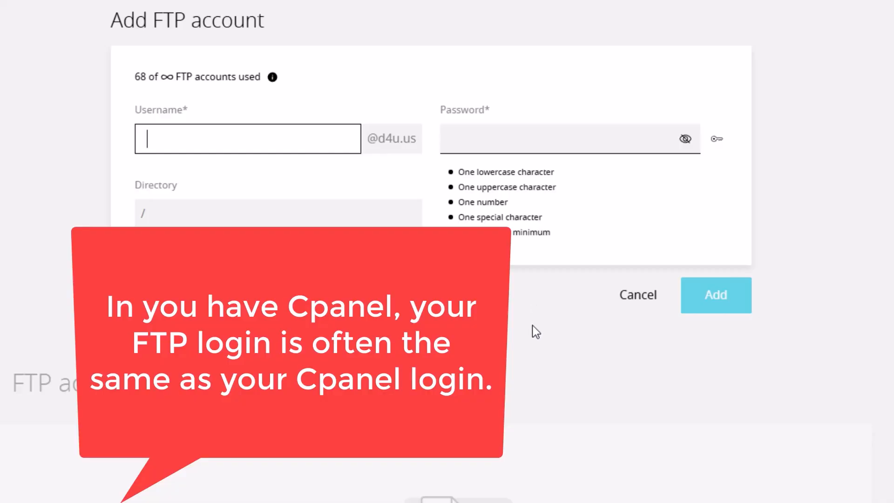
{"action": "type", "text": "eric"}
{"action": "left_click", "coordinate": [508, 135]}
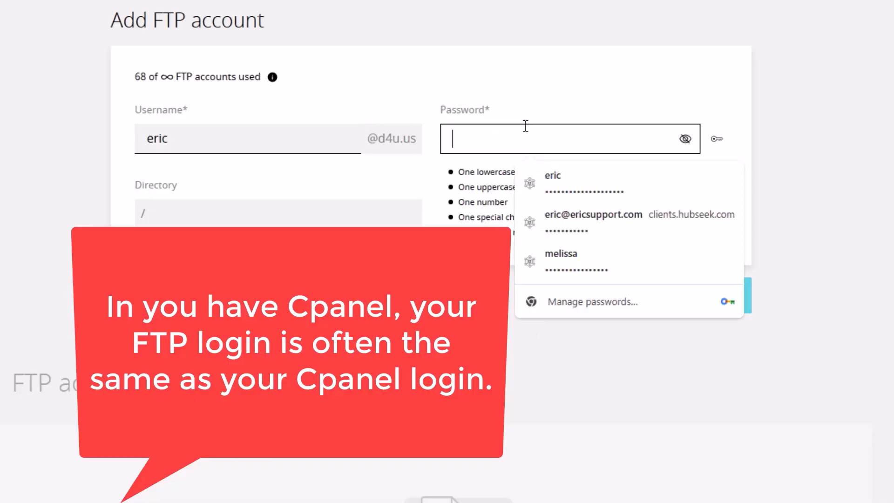
{"action": "left_click", "coordinate": [536, 160]}
{"action": "left_click", "coordinate": [715, 284]}
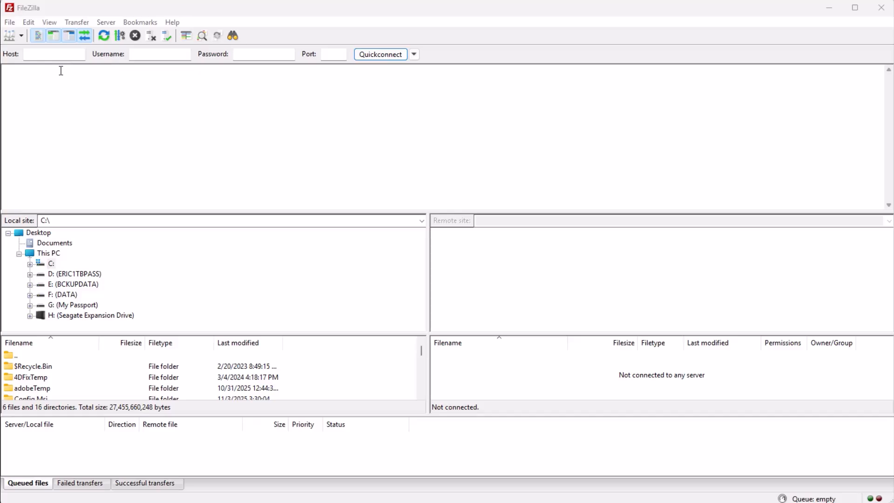
In FileZilla, connect to host 184.164.75.154 with the FTP account's username and password, and open the remote public_html folder
{"action": "left_click", "coordinate": [38, 57]}
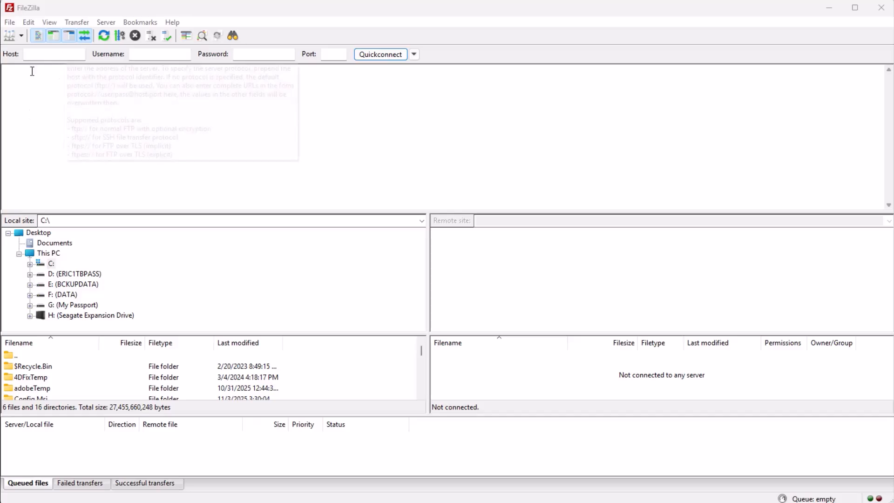
{"action": "type", "text": "184.164.75.154"}
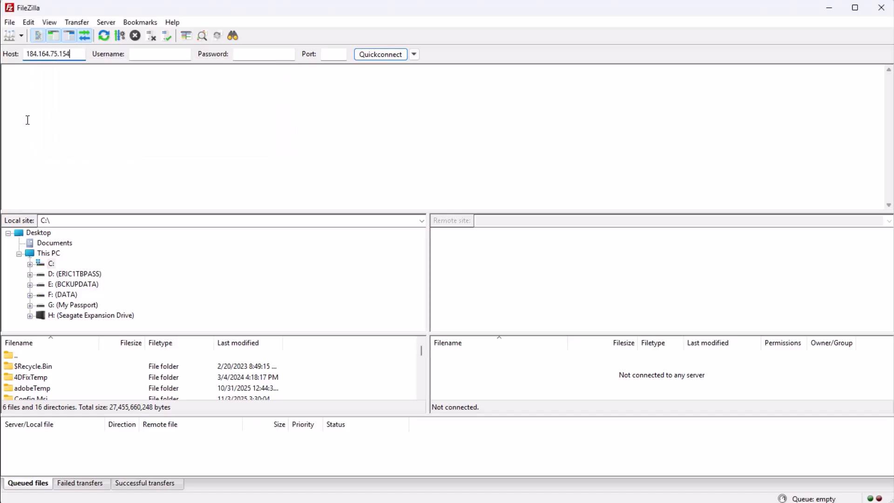
{"action": "left_click_drag", "start_coordinate": [321, 203], "coordinate": [375, 208]}
{"action": "key", "text": "ctrl+c"}
{"action": "left_click", "coordinate": [158, 56]}
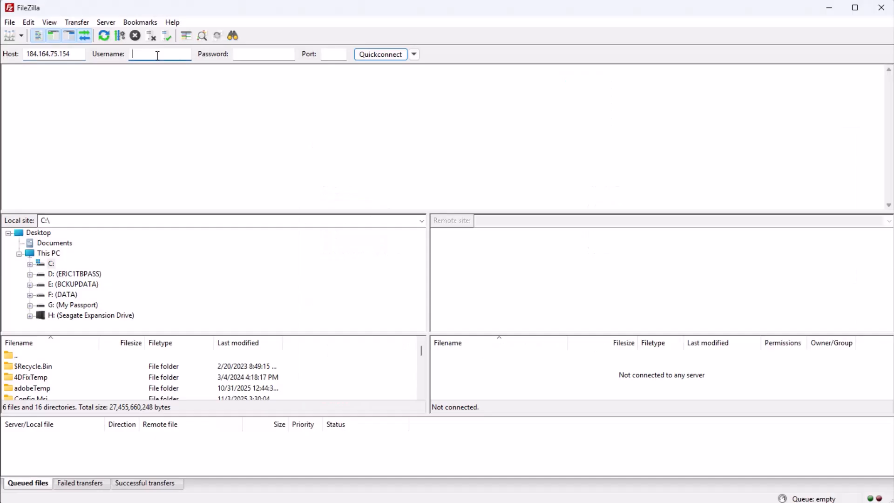
{"action": "key", "text": "ctrl+v"}
{"action": "left_click", "coordinate": [271, 54]}
{"action": "key", "text": "ctrl+v"}
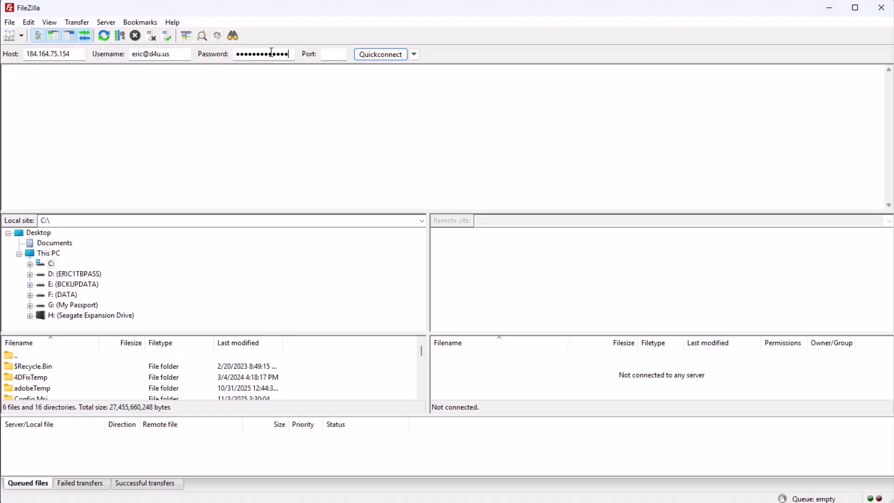
{"action": "left_click", "coordinate": [381, 55]}
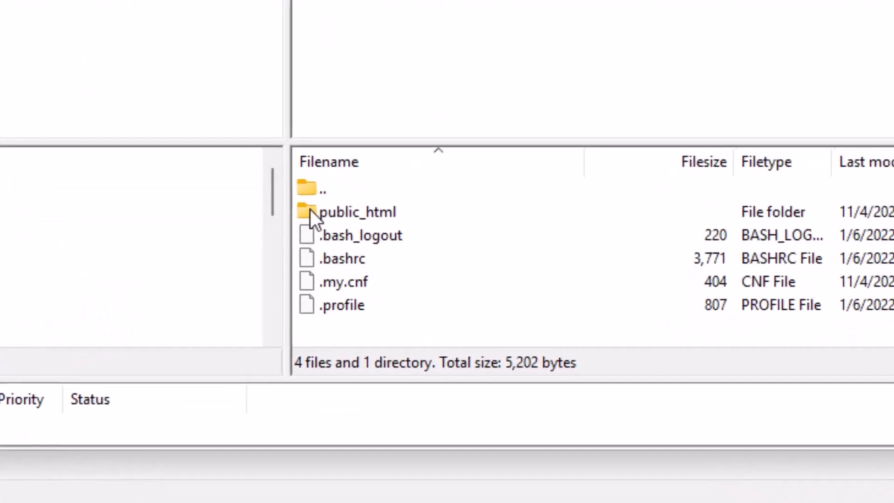
{"action": "double_click", "coordinate": [352, 208]}
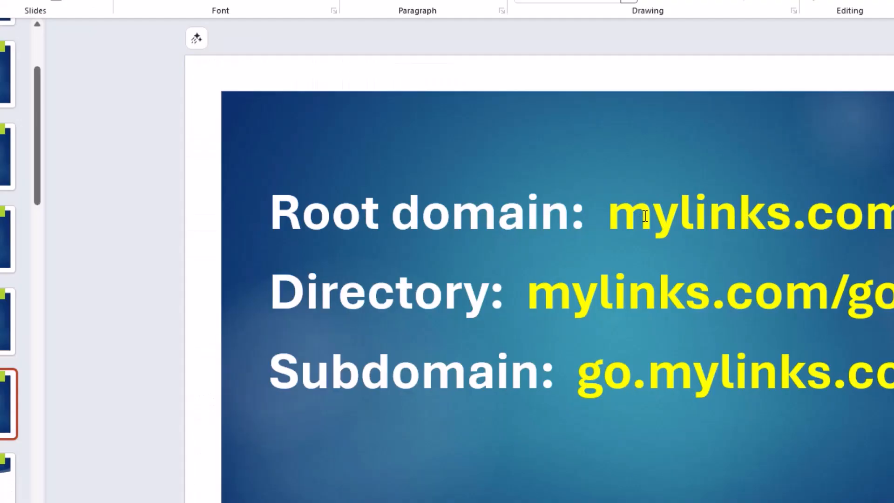
Switch to the PowerPoint slide and compare the root domain, directory and subdomain forms of the mylinks.com address
{"action": "left_click", "coordinate": [617, 208]}
{"action": "left_click_drag", "start_coordinate": [617, 208], "coordinate": [826, 229]}
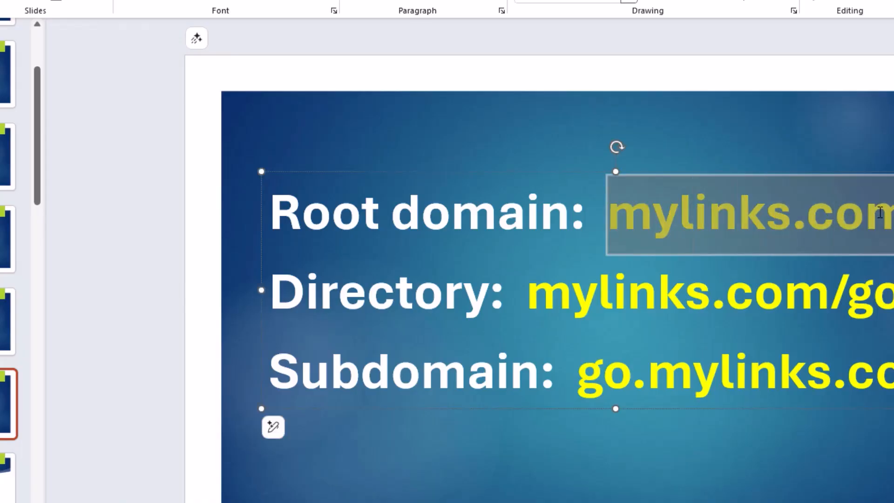
{"action": "left_click", "coordinate": [825, 232]}
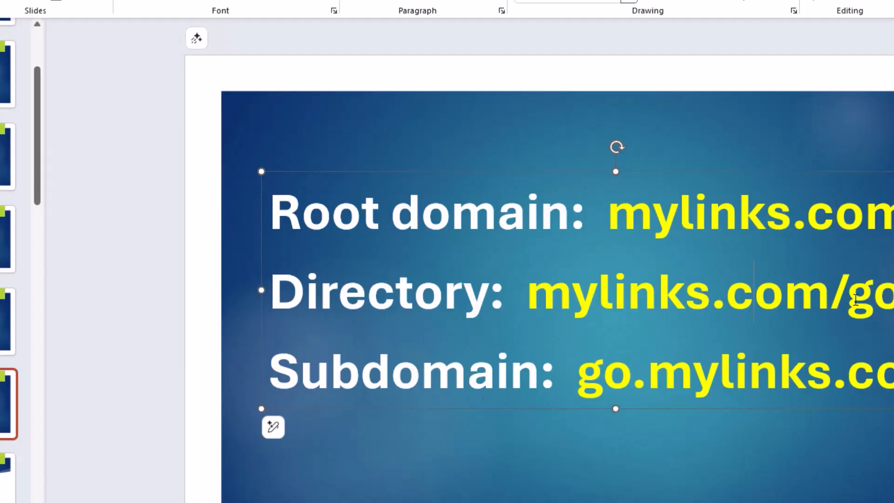
{"action": "left_click_drag", "start_coordinate": [858, 298], "coordinate": [892, 298]}
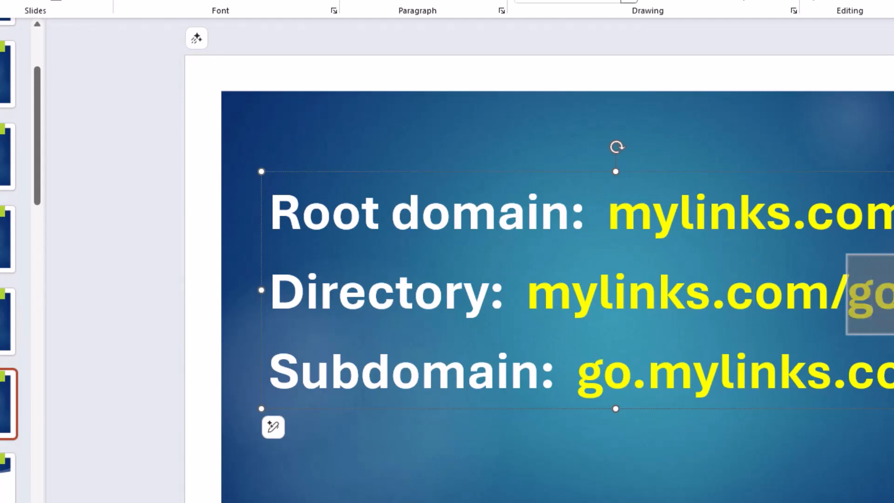
{"action": "left_click", "coordinate": [847, 454]}
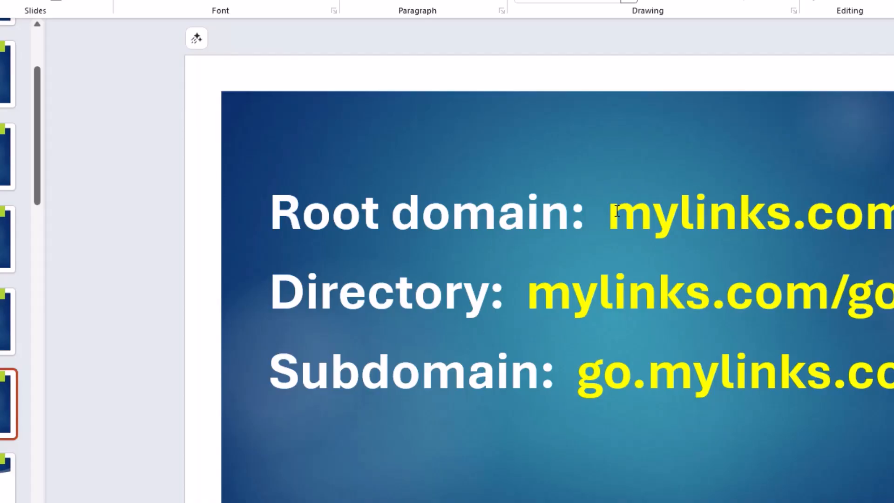
{"action": "left_click_drag", "start_coordinate": [847, 288], "coordinate": [893, 294]}
{"action": "left_click", "coordinate": [805, 331]}
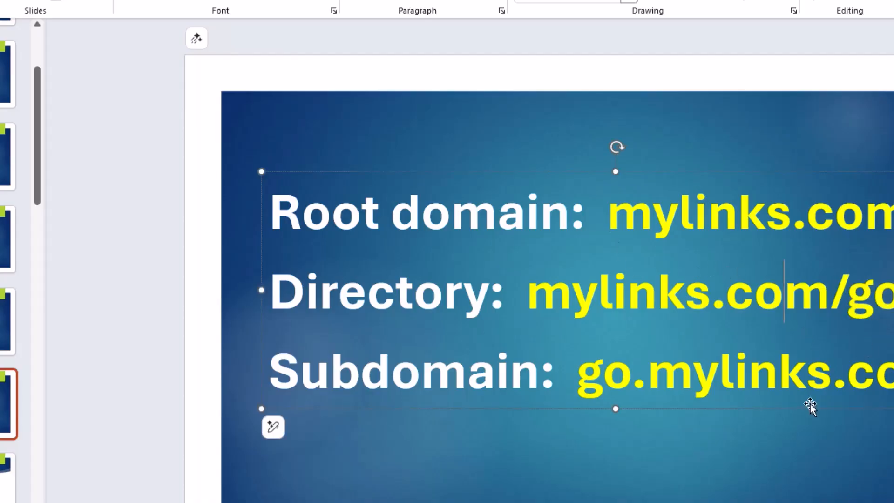
{"action": "left_click", "coordinate": [715, 436]}
{"action": "left_click_drag", "start_coordinate": [581, 375], "coordinate": [893, 375]}
{"action": "left_click", "coordinate": [857, 294]}
{"action": "left_click_drag", "start_coordinate": [891, 292], "coordinate": [893, 292]}
{"action": "left_click", "coordinate": [753, 451]}
{"action": "left_click_drag", "start_coordinate": [586, 373], "coordinate": [626, 375]}
{"action": "left_click", "coordinate": [678, 491]}
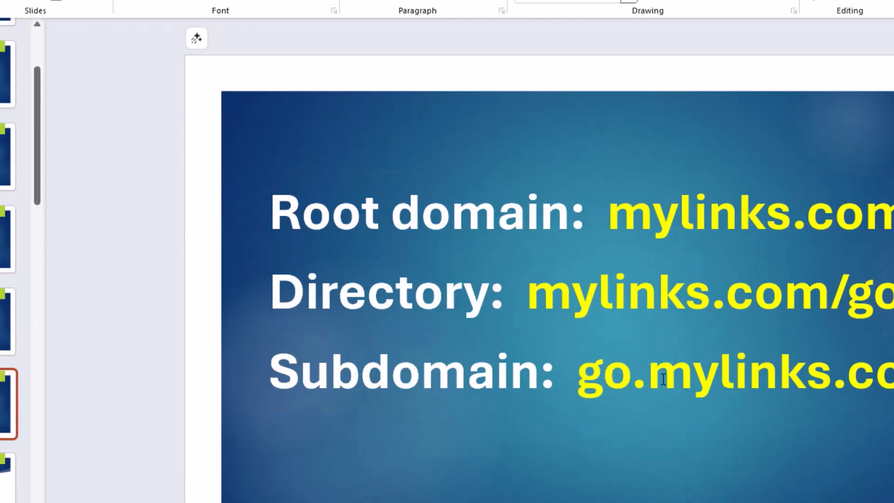
{"action": "left_click_drag", "start_coordinate": [586, 373], "coordinate": [893, 374]}
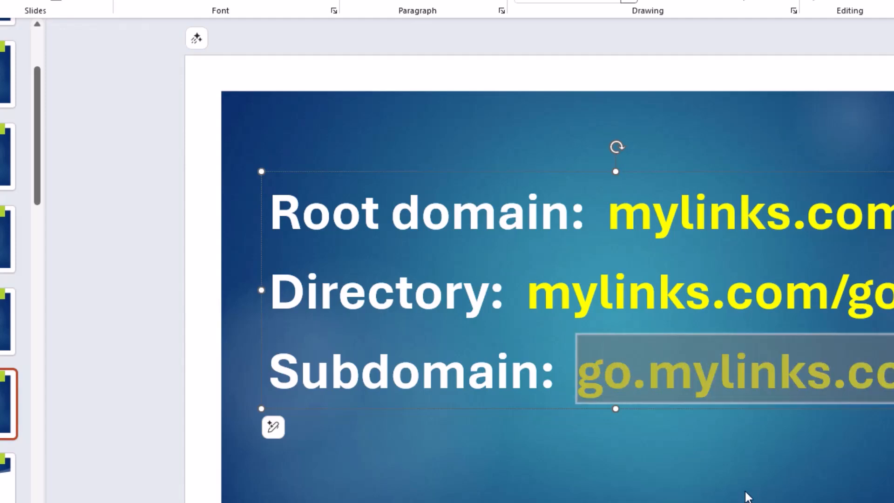
{"action": "left_click", "coordinate": [758, 491]}
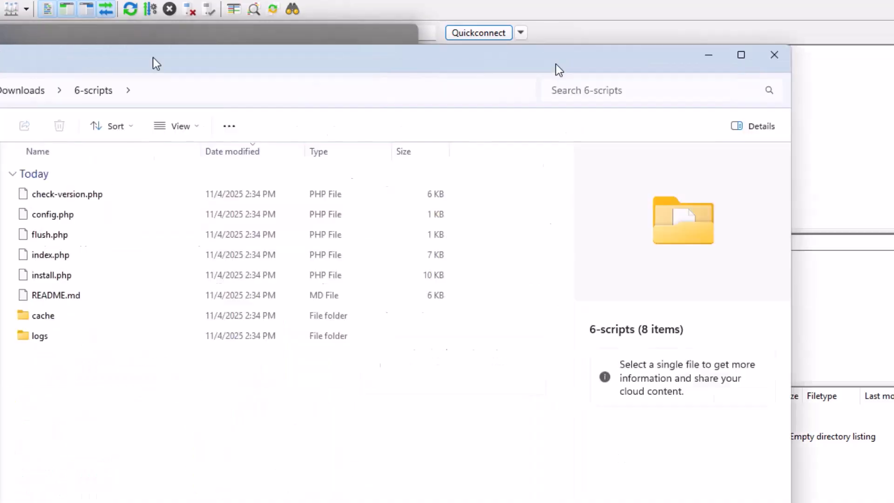
Upload the redirect script files from the 6-scripts folder to the remote public_html folder in FileZilla
{"action": "left_click_drag", "start_coordinate": [152, 62], "coordinate": [428, 0]}
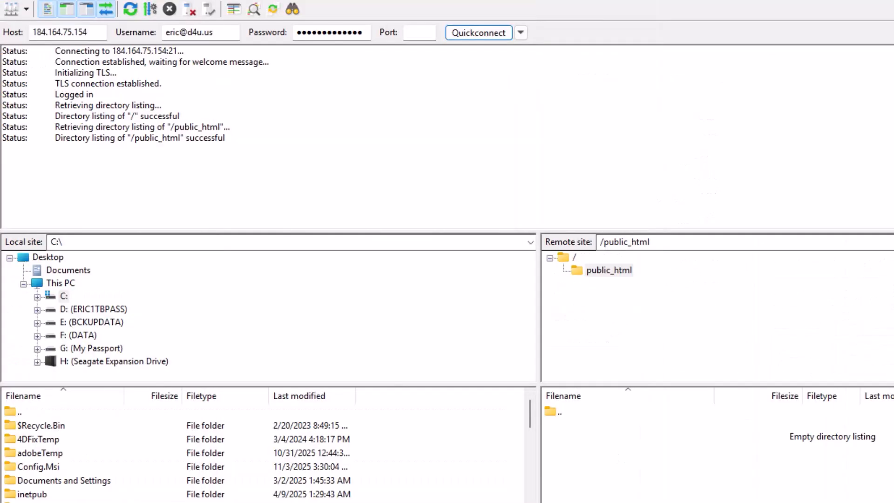
{"action": "left_click_drag", "start_coordinate": [745, 502], "coordinate": [650, 448]}
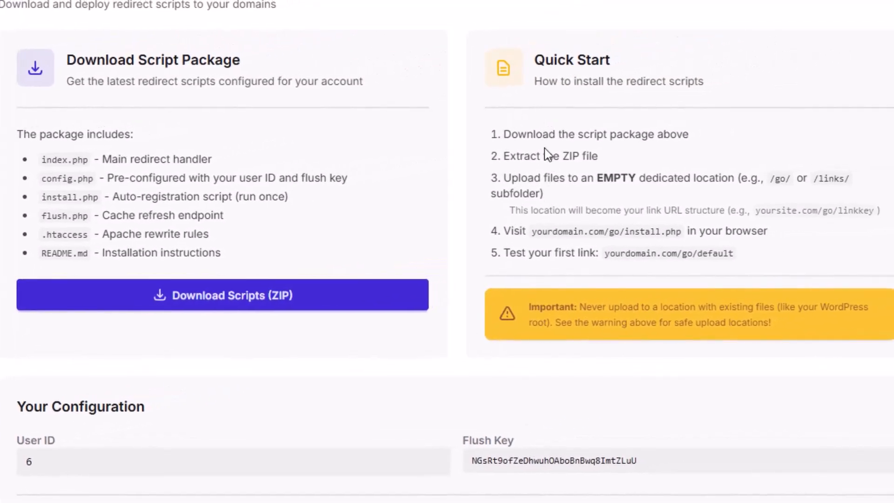
Review the Quick Start instructions on the script download page, from downloading the package to visiting install.php
{"action": "left_click_drag", "start_coordinate": [505, 132], "coordinate": [698, 134]}
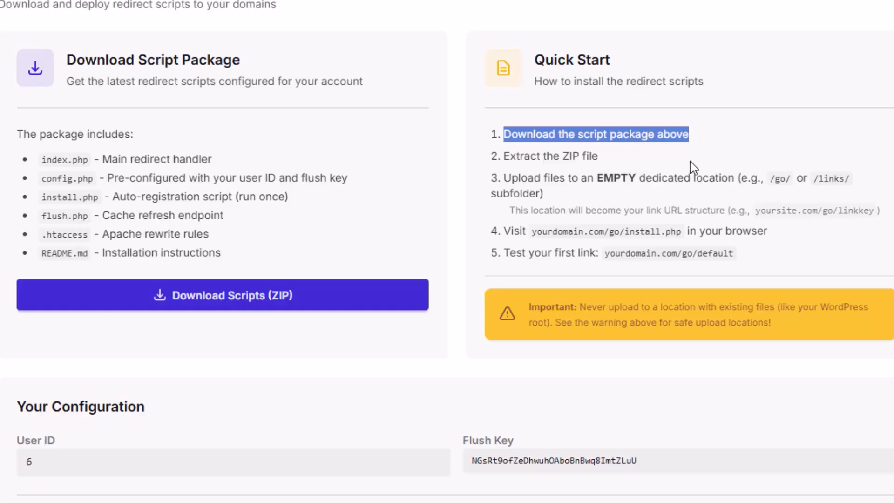
{"action": "left_click_drag", "start_coordinate": [504, 156], "coordinate": [647, 160]}
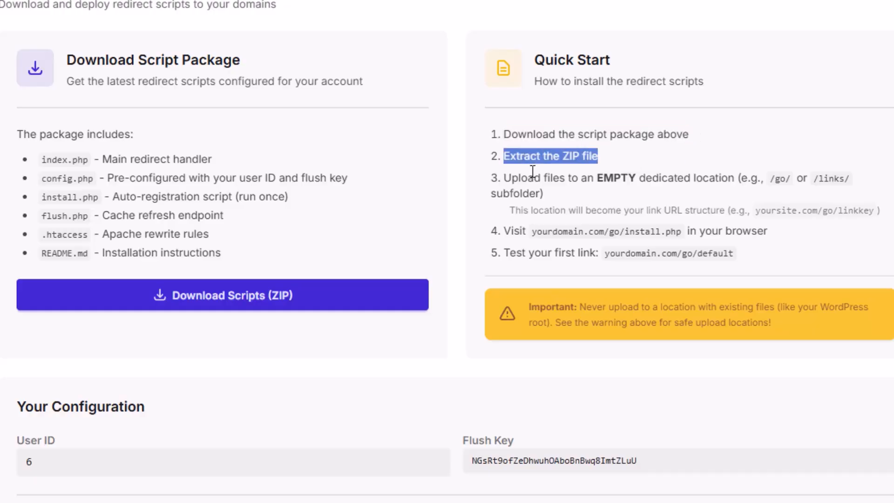
{"action": "left_click_drag", "start_coordinate": [504, 178], "coordinate": [726, 190]}
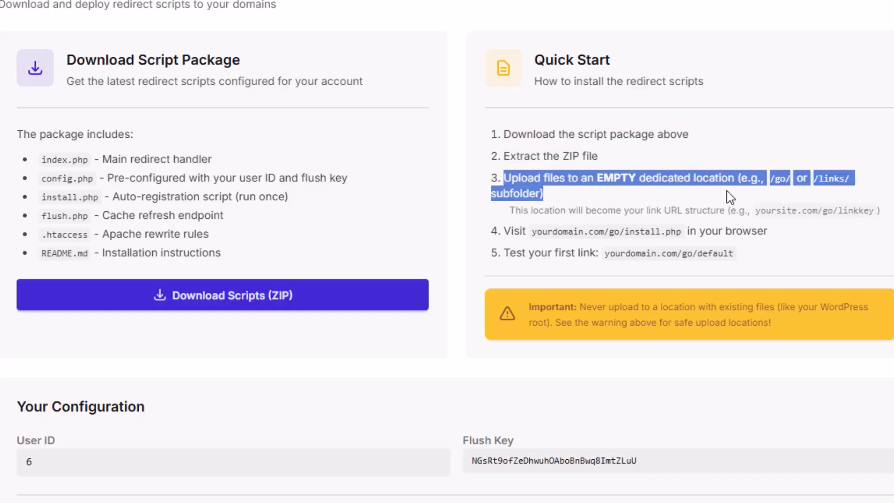
{"action": "left_click_drag", "start_coordinate": [505, 231], "coordinate": [767, 230]}
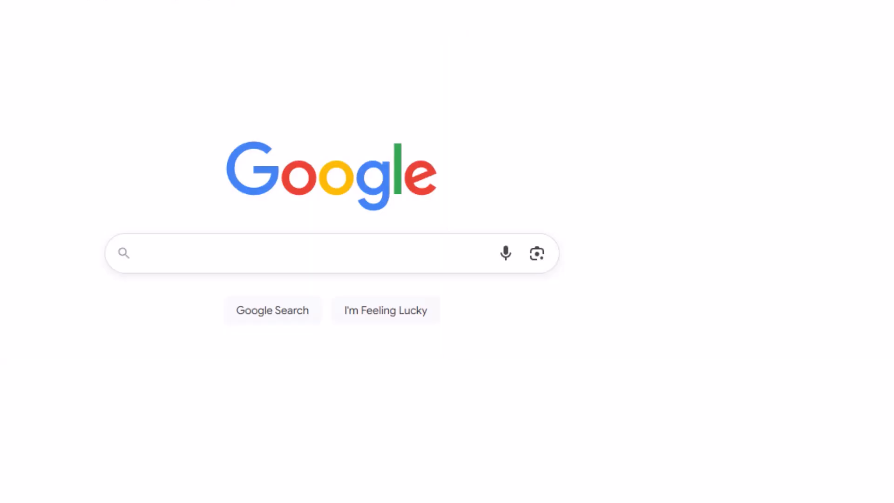
Run the installation script on the new domain by visiting d4u.us/install.php in the browser
{"action": "type", "text": "d4u.u"}
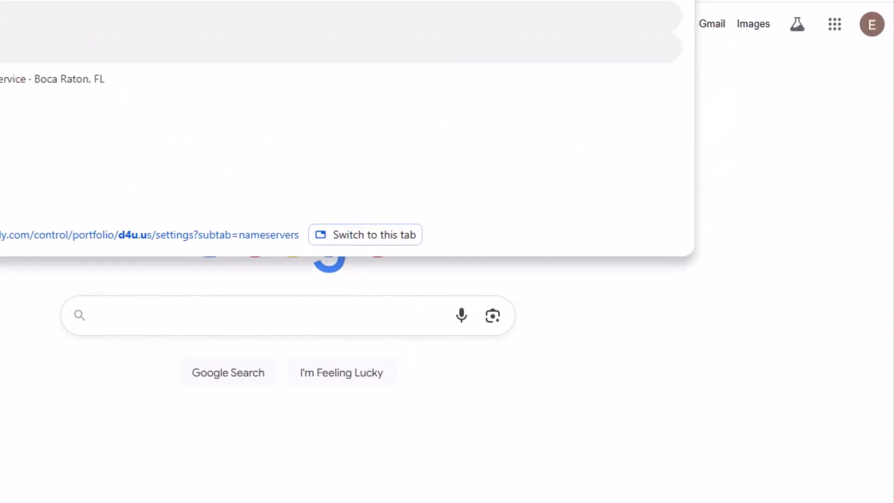
{"action": "type", "text": "s"}
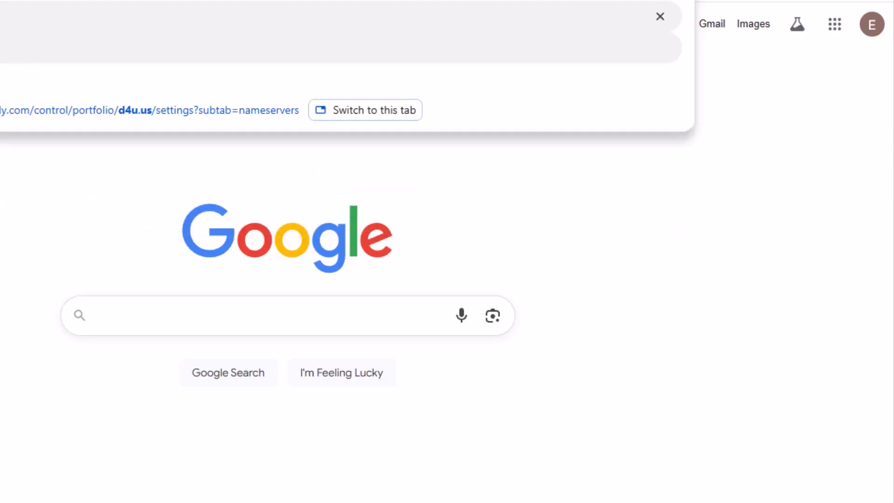
{"action": "type", "text": "/install"}
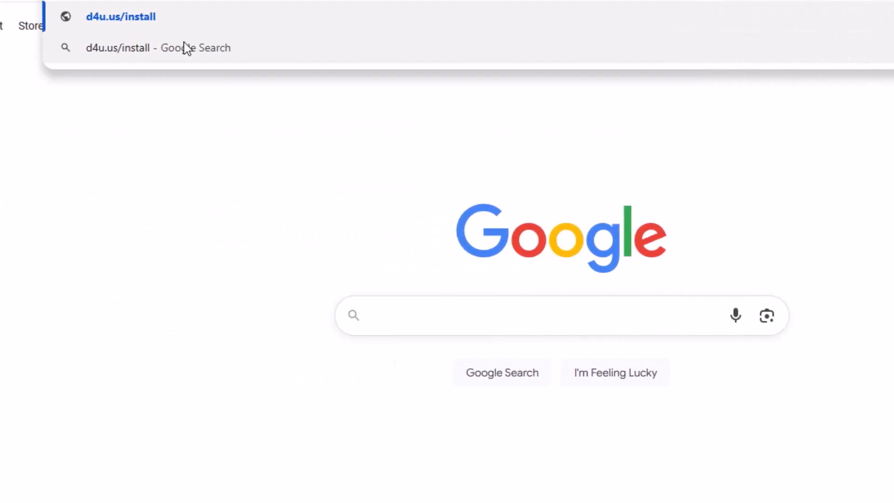
{"action": "type", "text": ".php"}
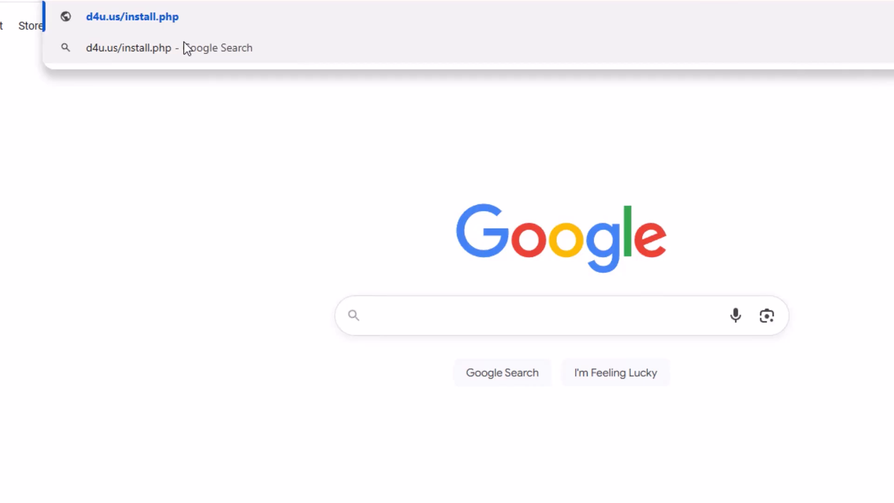
{"action": "key", "text": "Return"}
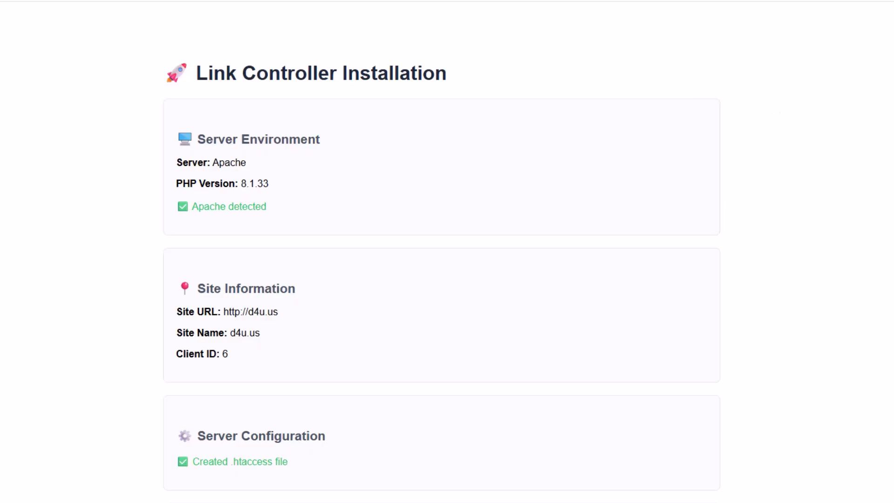
Review the Link Controller installation report, from the server environment and site information to the registration and next steps
{"action": "scroll", "coordinate": [442, 268], "scroll_direction": "down", "scroll_amount": 5}
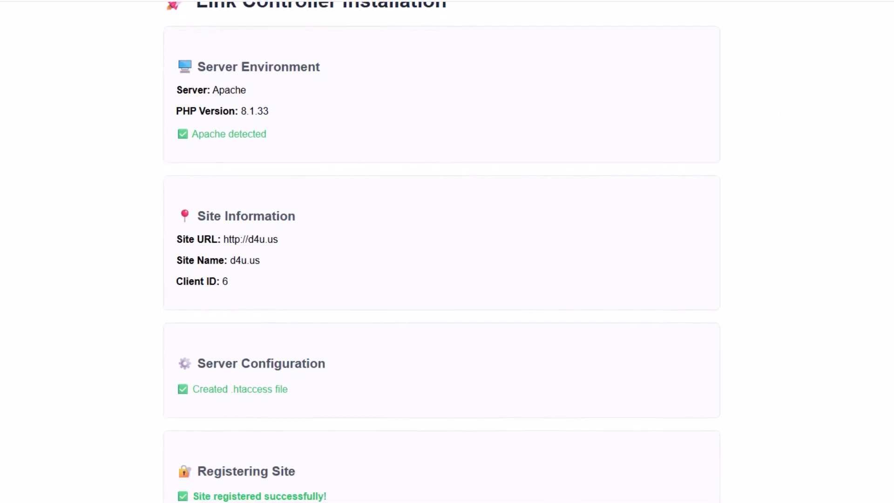
{"action": "scroll", "coordinate": [442, 251], "scroll_direction": "up", "scroll_amount": 6}
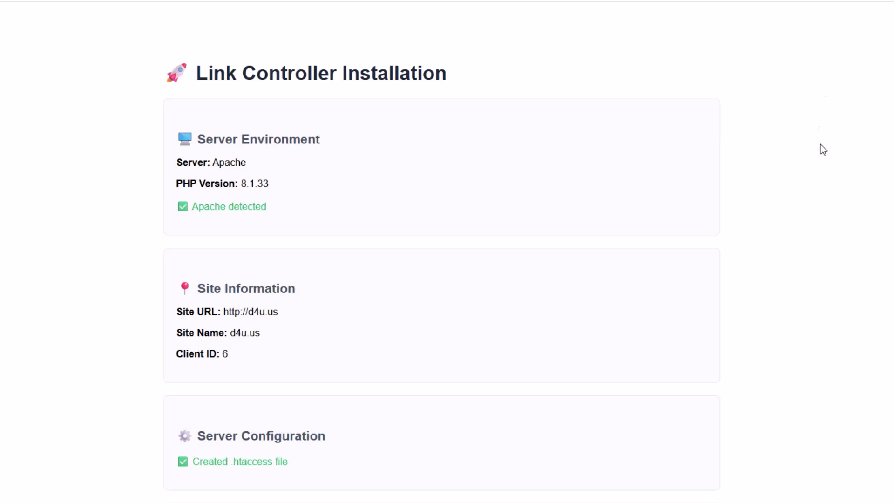
{"action": "scroll", "coordinate": [358, 96], "scroll_direction": "down", "scroll_amount": 6}
{"action": "scroll", "coordinate": [358, 96], "scroll_direction": "up", "scroll_amount": 6}
{"action": "scroll", "coordinate": [281, 135], "scroll_direction": "down", "scroll_amount": 6}
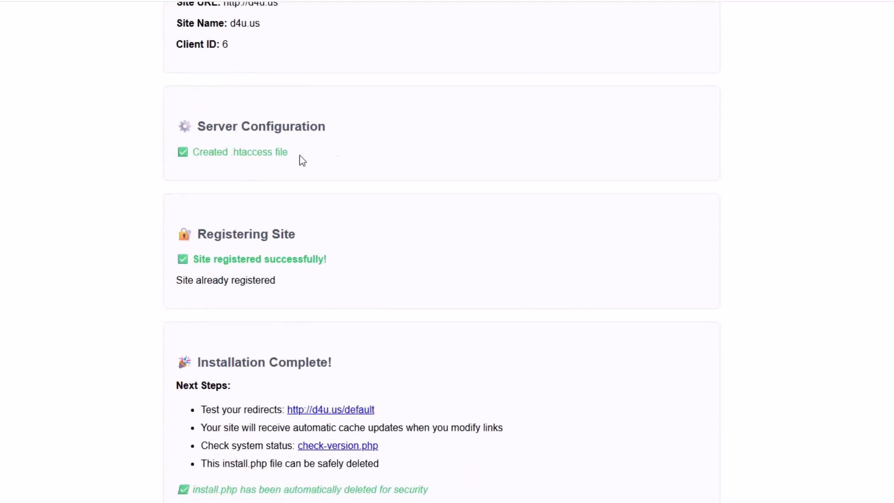
{"action": "scroll", "coordinate": [385, 168], "scroll_direction": "down", "scroll_amount": 1}
{"action": "left_click_drag", "start_coordinate": [200, 228], "coordinate": [487, 232]}
{"action": "left_click", "coordinate": [489, 230]}
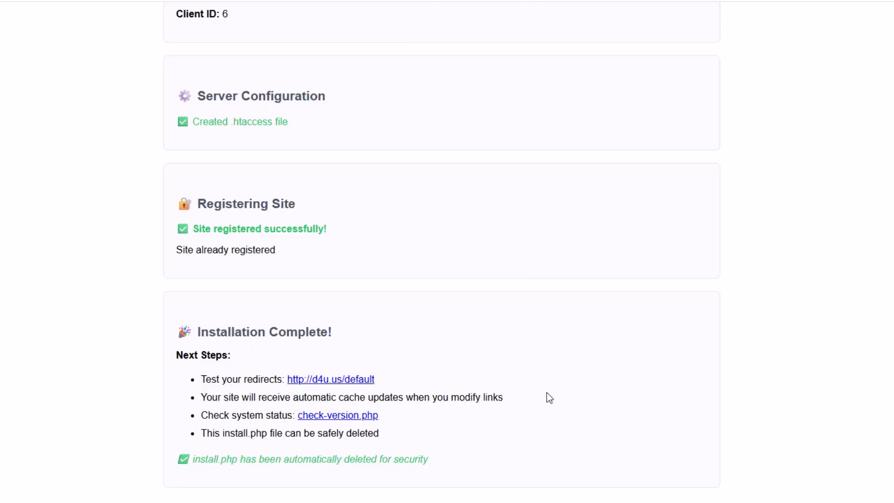
{"action": "scroll", "coordinate": [681, 122], "scroll_direction": "up", "scroll_amount": 7}
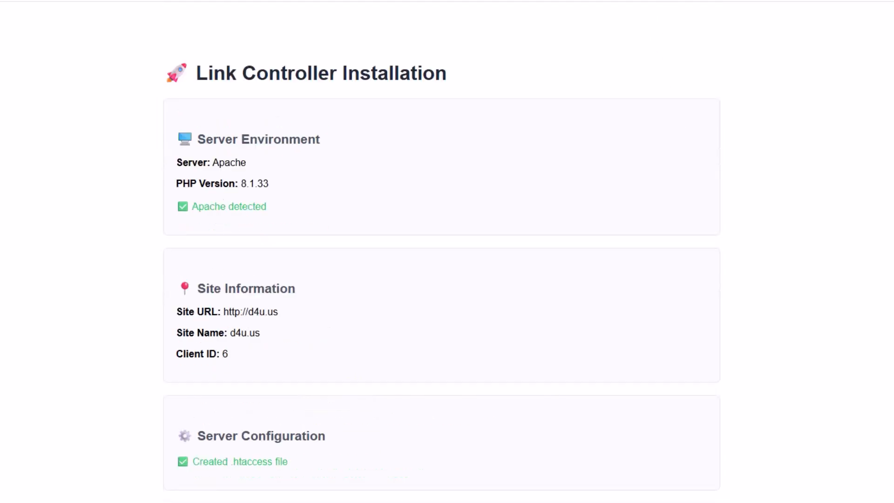
Return to the Link Controller dashboard and follow the getting-started checklist item for creating the first link
{"action": "left_click", "coordinate": [671, 0]}
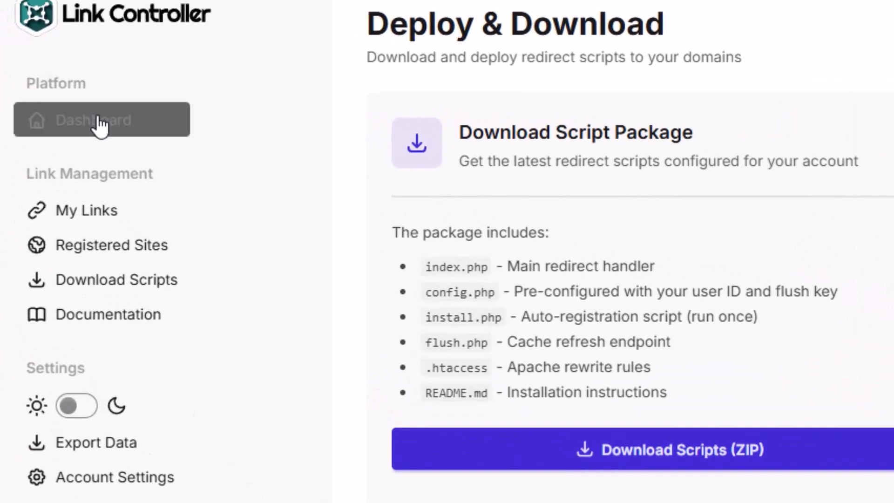
{"action": "left_click", "coordinate": [97, 123]}
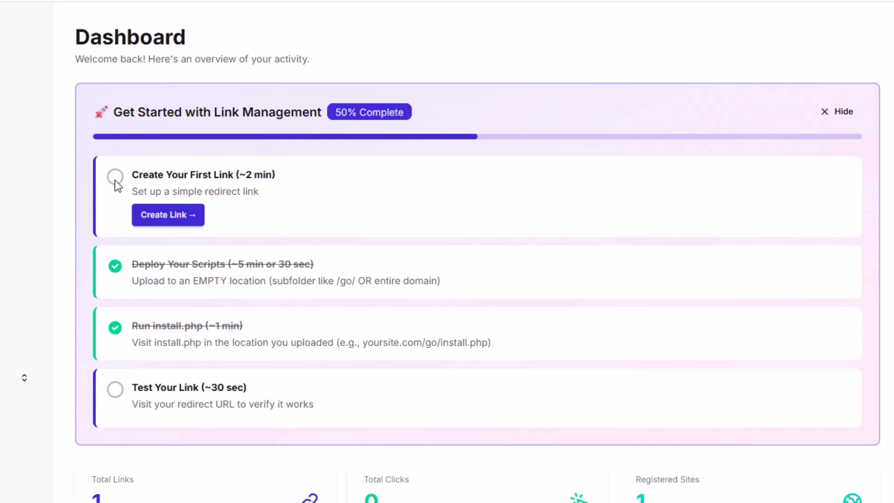
{"action": "left_click", "coordinate": [161, 214]}
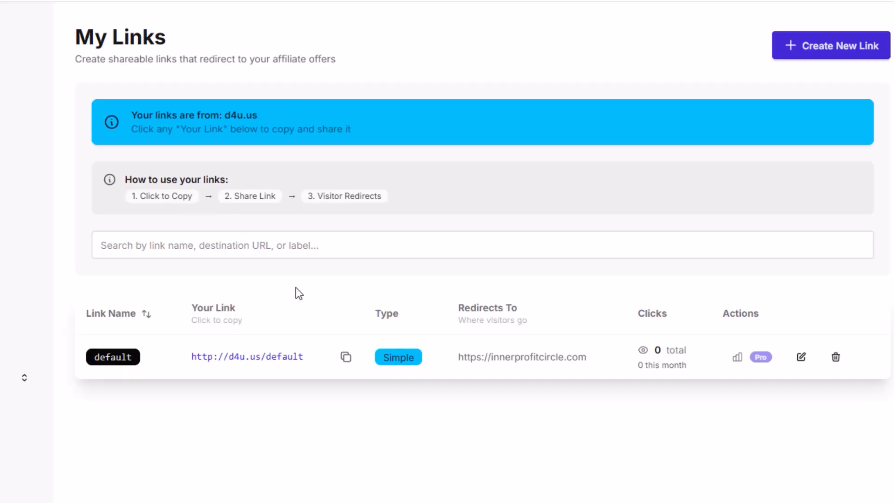
Check where the default link redirects, copy its d4u.us/default address and open it in a new browser tab
{"action": "triple_click", "coordinate": [461, 357]}
{"action": "left_click", "coordinate": [559, 361]}
{"action": "left_click_drag", "start_coordinate": [459, 359], "coordinate": [588, 361]}
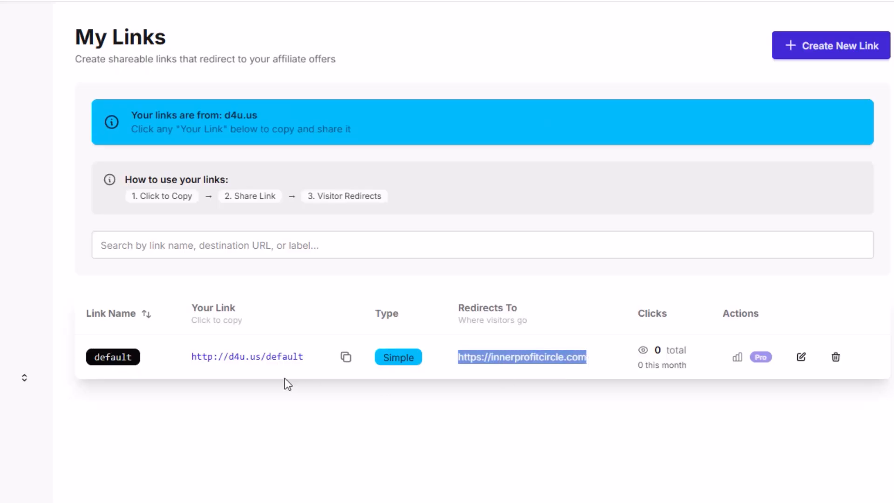
{"action": "left_click", "coordinate": [278, 359]}
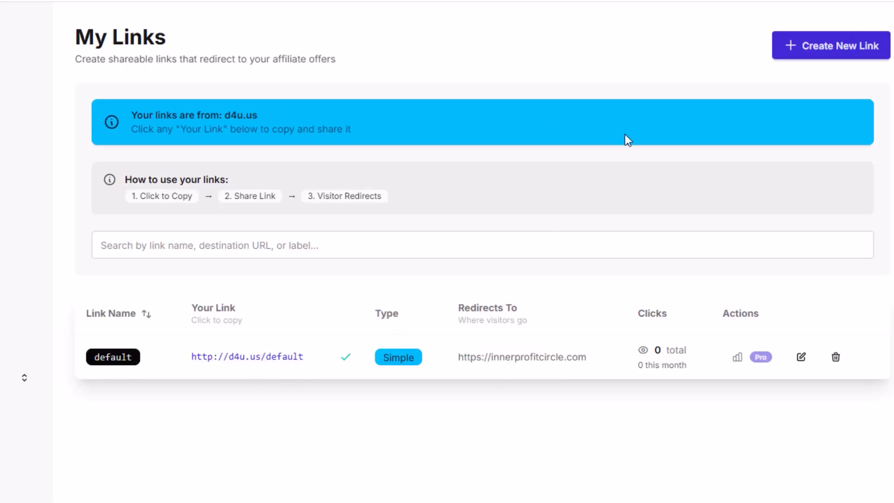
{"action": "key", "text": "ctrl+t"}
{"action": "key", "text": "ctrl+v"}
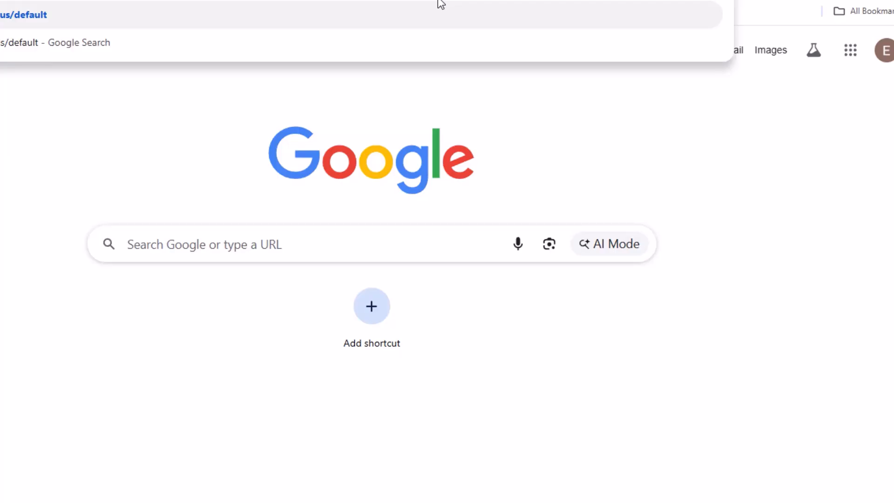
{"action": "key", "text": "Return"}
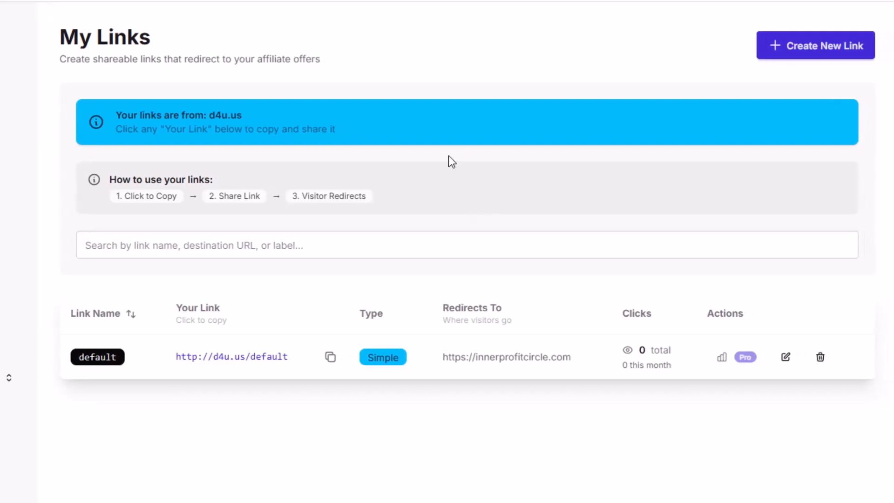
Start a new link in My Links and compare its Link Key with the ipc part of d4u.us/ipc on the PowerPoint slide
{"action": "left_click", "coordinate": [816, 48]}
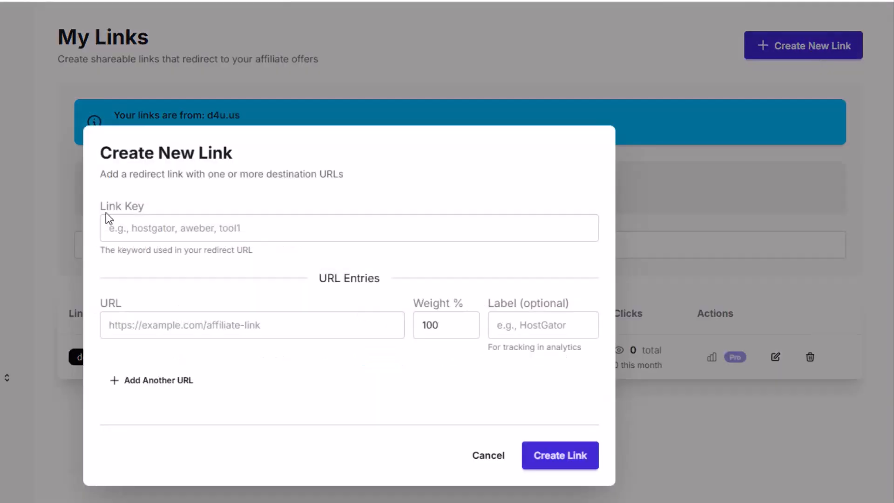
{"action": "left_click_drag", "start_coordinate": [99, 204], "coordinate": [152, 215]}
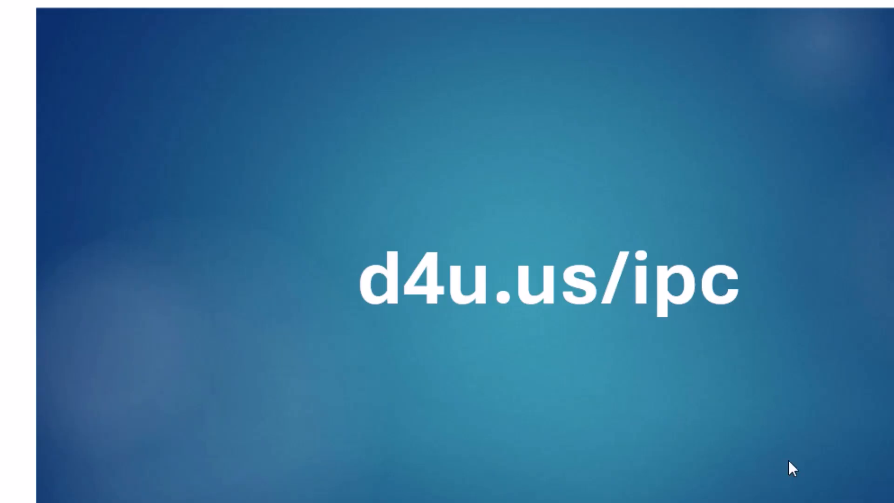
{"action": "left_click_drag", "start_coordinate": [638, 279], "coordinate": [726, 281]}
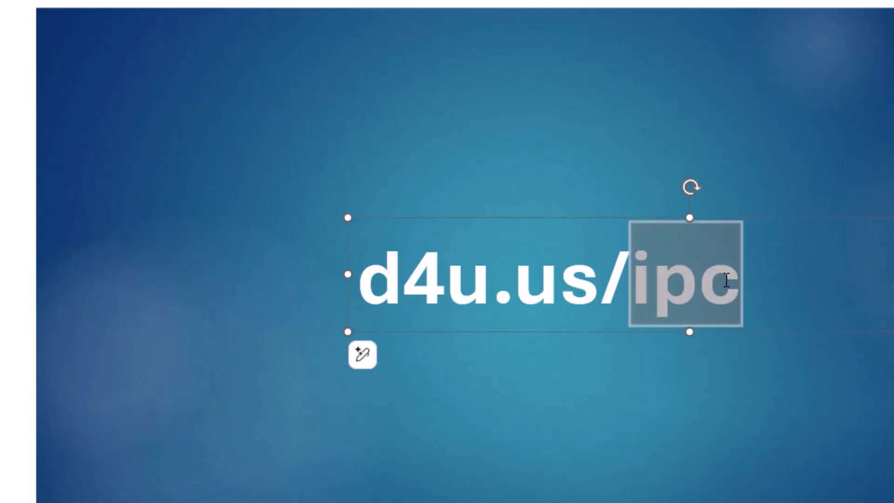
{"action": "left_click", "coordinate": [648, 365]}
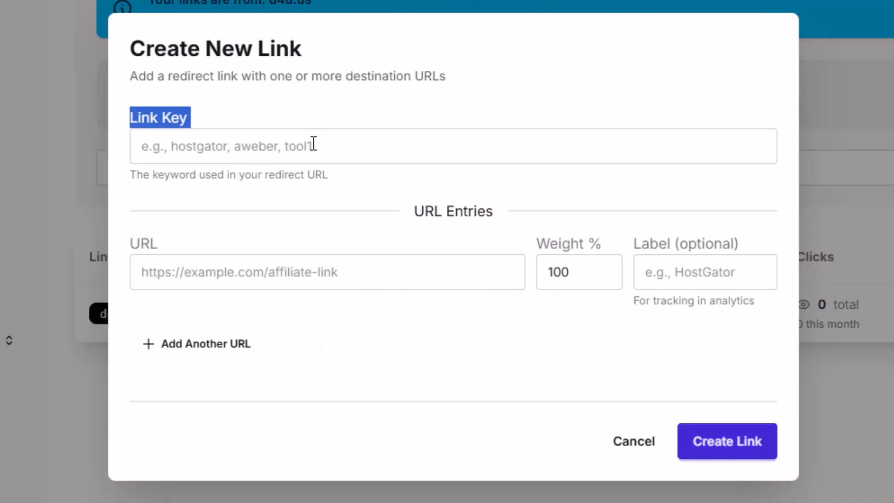
{"action": "left_click", "coordinate": [314, 144]}
{"action": "type", "text": "ipc"}
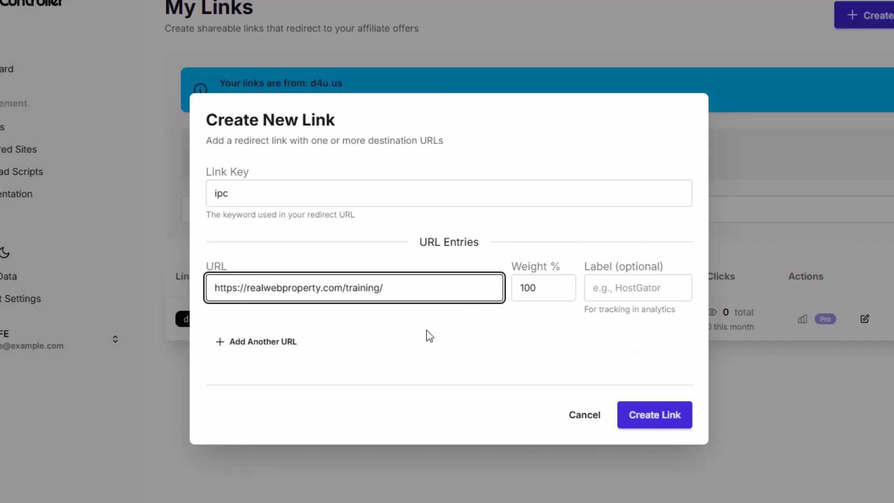
{"action": "left_click", "coordinate": [425, 335]}
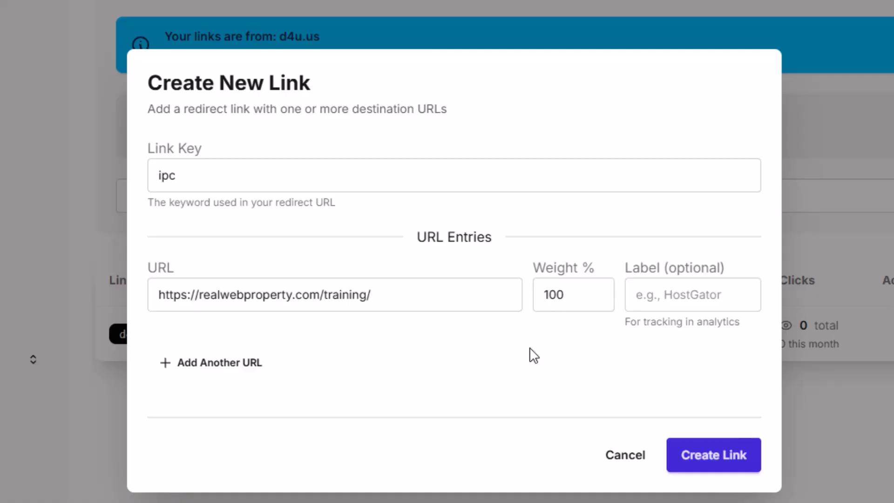
{"action": "key", "text": "Tab"}
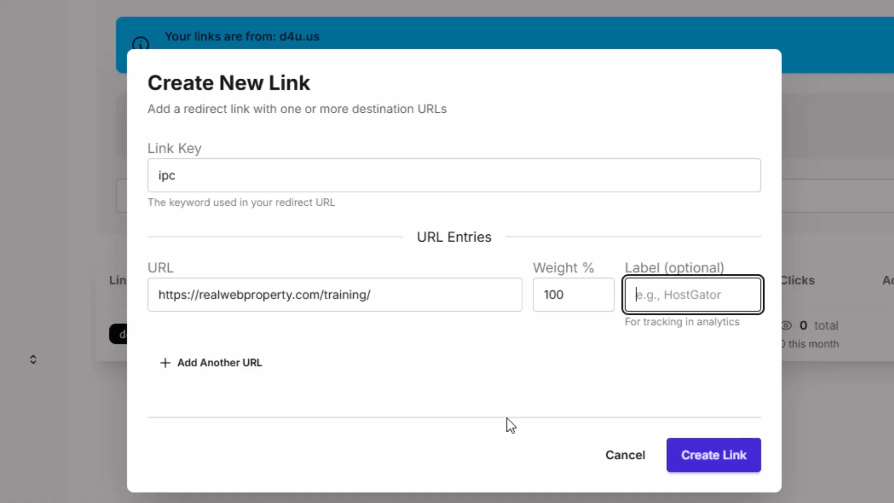
{"action": "type", "text": "squeeze 1"}
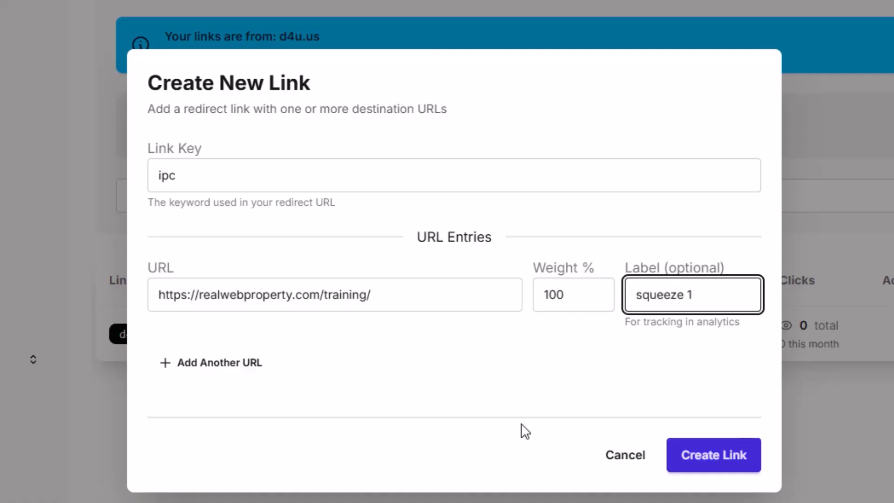
{"action": "left_click", "coordinate": [722, 461]}
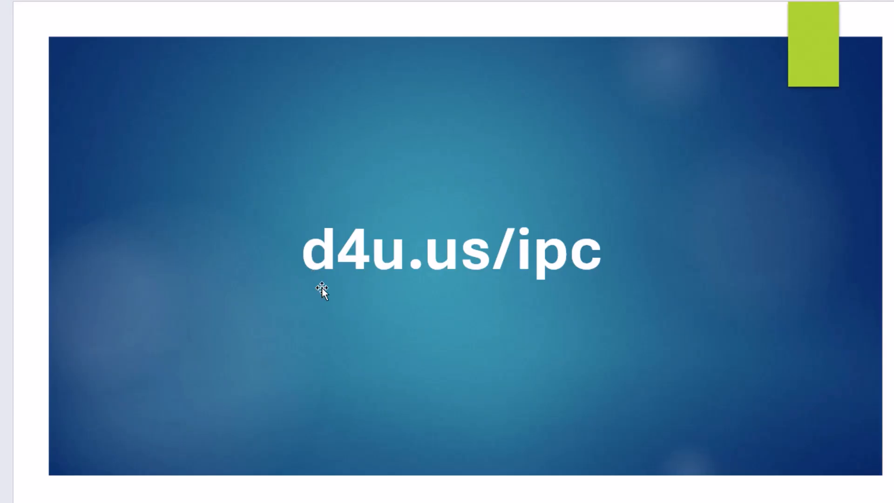
Compare the length of the d4u.us domain with bit.ly on the PowerPoint slides, and return to the browser
{"action": "key", "text": "Page_Down"}
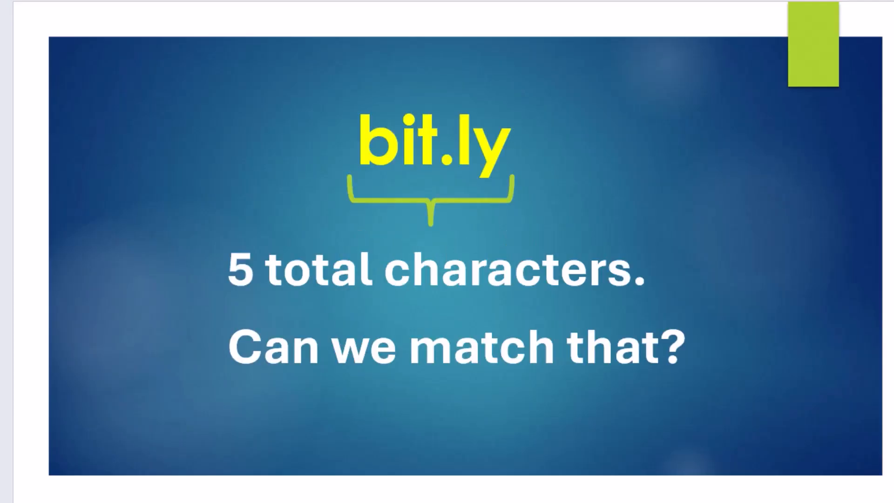
{"action": "key", "text": "Page_Up"}
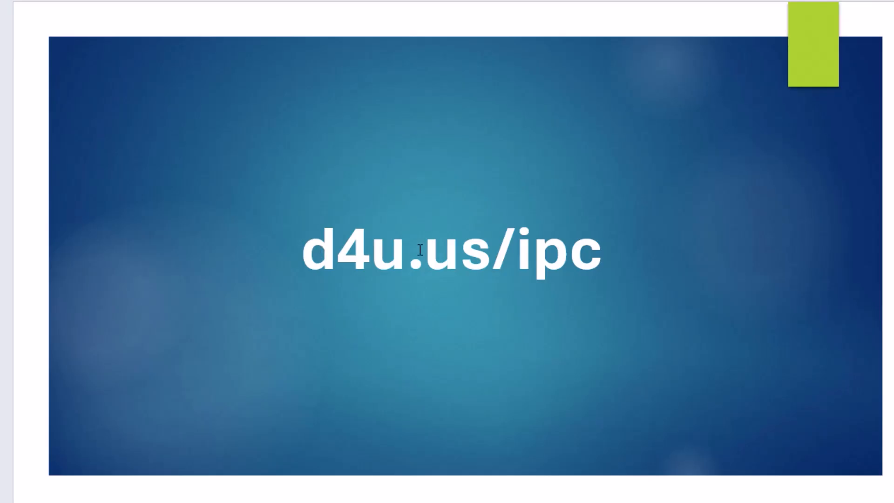
{"action": "left_click_drag", "start_coordinate": [494, 247], "coordinate": [317, 251]}
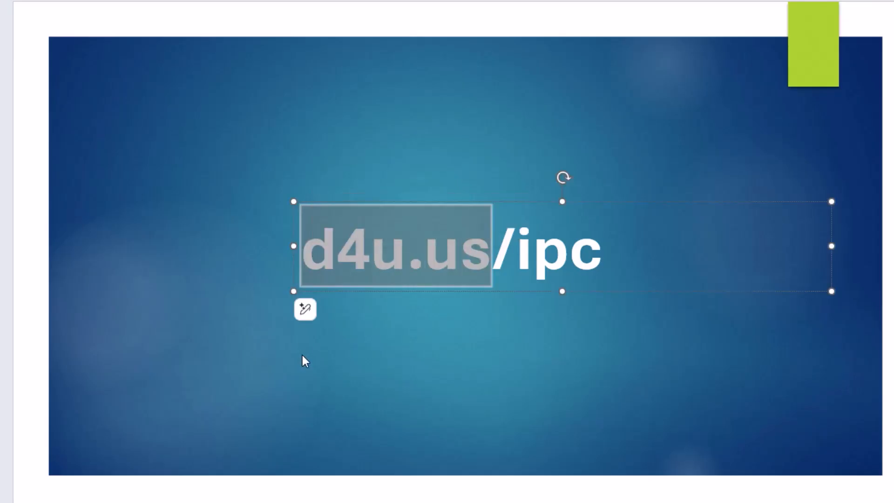
{"action": "left_click", "coordinate": [342, 385]}
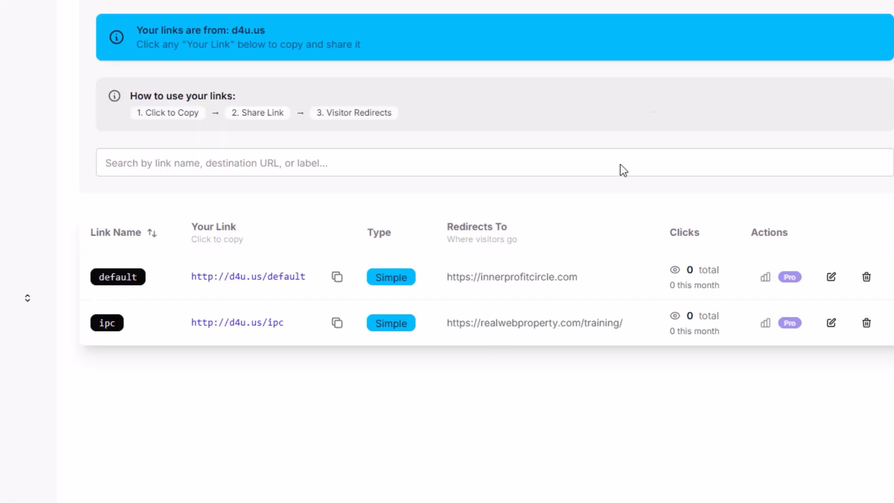
{"action": "left_click", "coordinate": [605, 1]}
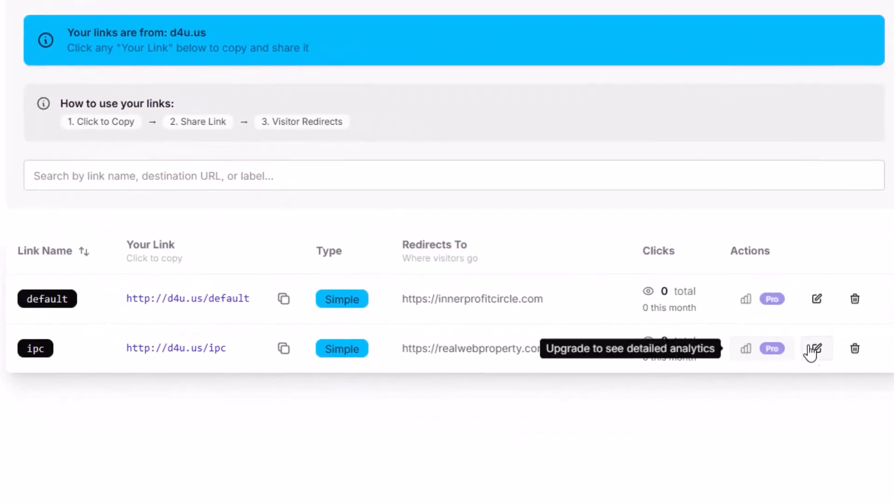
Open the ipc link for editing, select its destination URL and save the link
{"action": "left_click", "coordinate": [817, 349]}
{"action": "left_click_drag", "start_coordinate": [210, 263], "coordinate": [47, 264]}
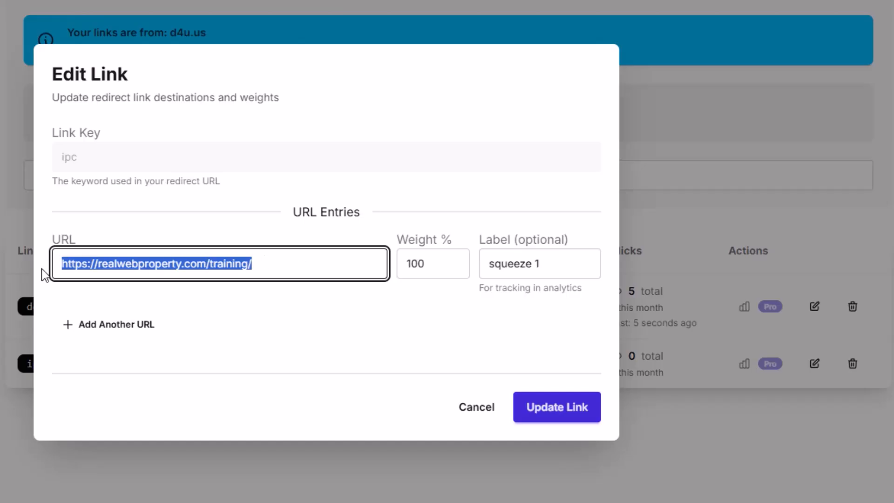
{"action": "left_click", "coordinate": [552, 415]}
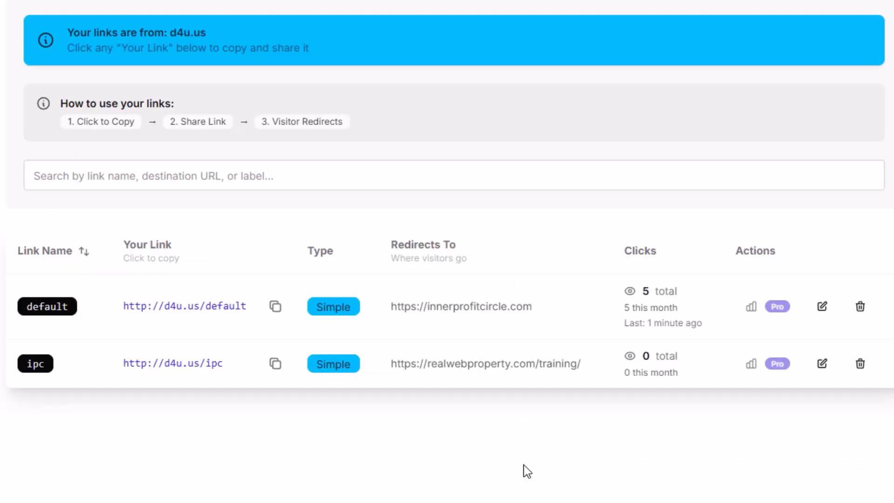
{"action": "left_click", "coordinate": [824, 366]}
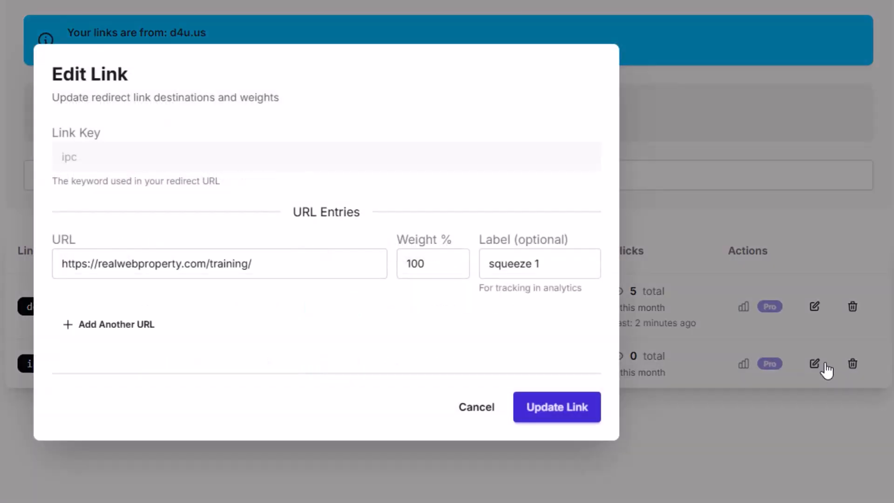
{"action": "left_click", "coordinate": [136, 330]}
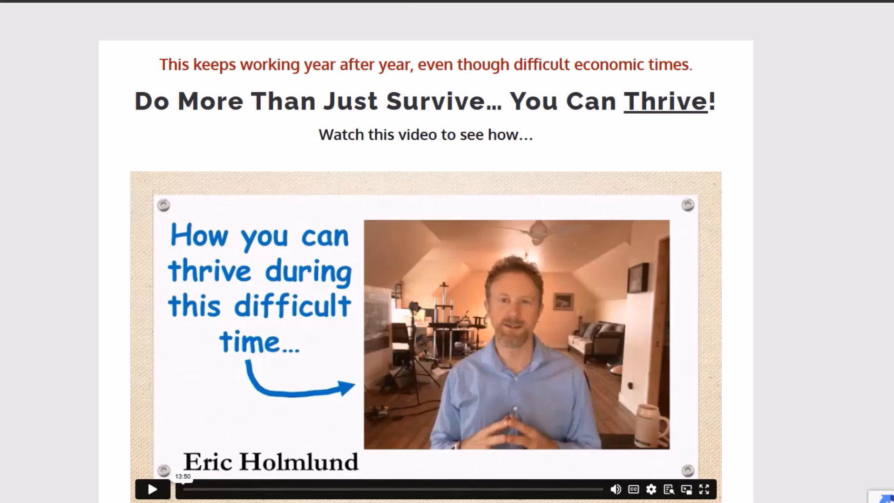
{"action": "key", "text": "ctrl+l"}
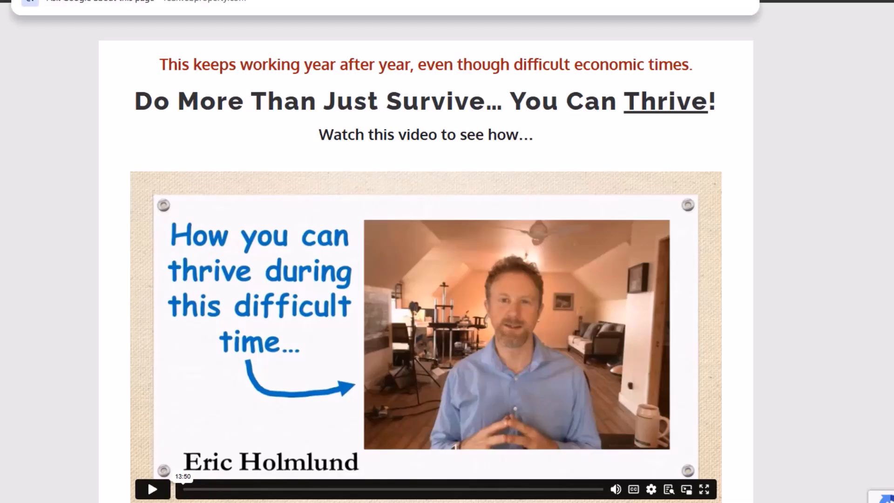
{"action": "left_click", "coordinate": [44, 81]}
{"action": "left_click", "coordinate": [661, 1]}
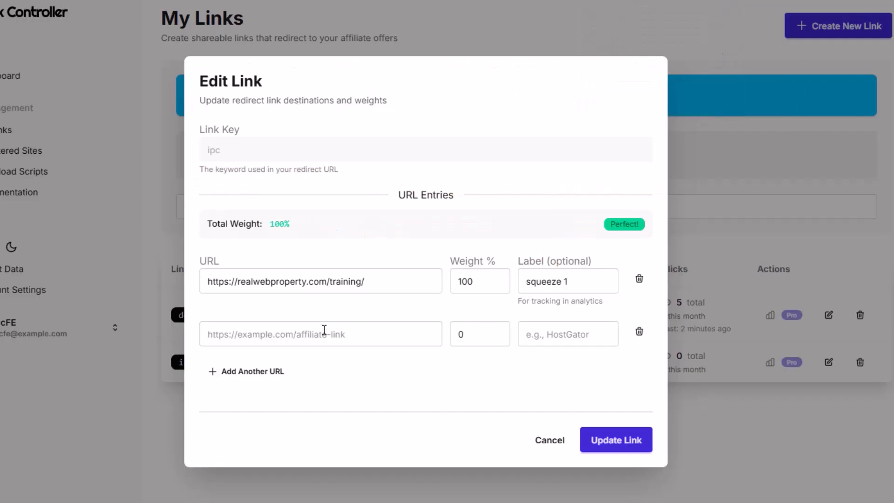
{"action": "left_click", "coordinate": [308, 334]}
{"action": "type", "text": "https://realwebproperty.com/thrive/"}
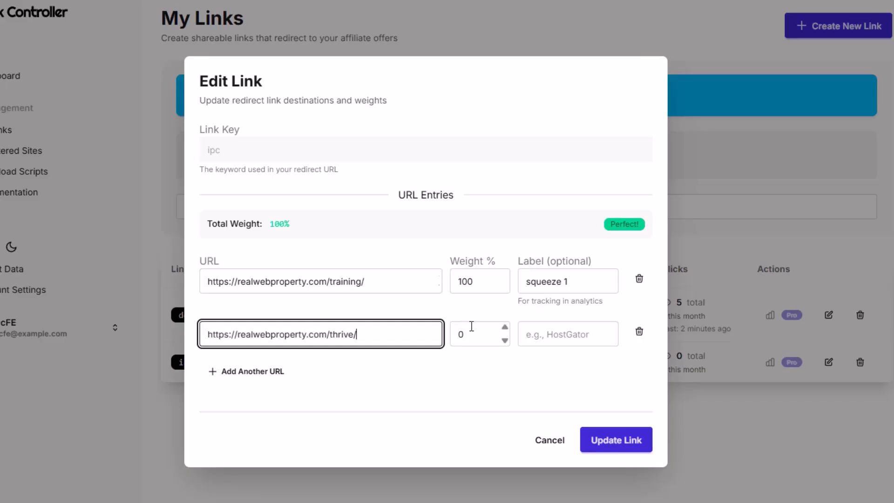
Split the ipc link's weights 50/50 between the two URLs, label the second "sales page" and save the link
{"action": "left_click_drag", "start_coordinate": [477, 282], "coordinate": [440, 280]}
{"action": "type", "text": "50"}
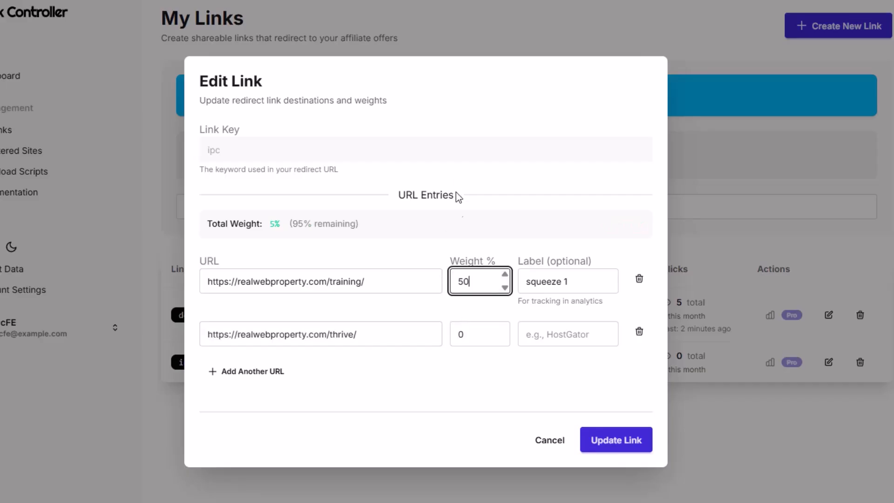
{"action": "left_click", "coordinate": [477, 334]}
{"action": "type", "text": "50"}
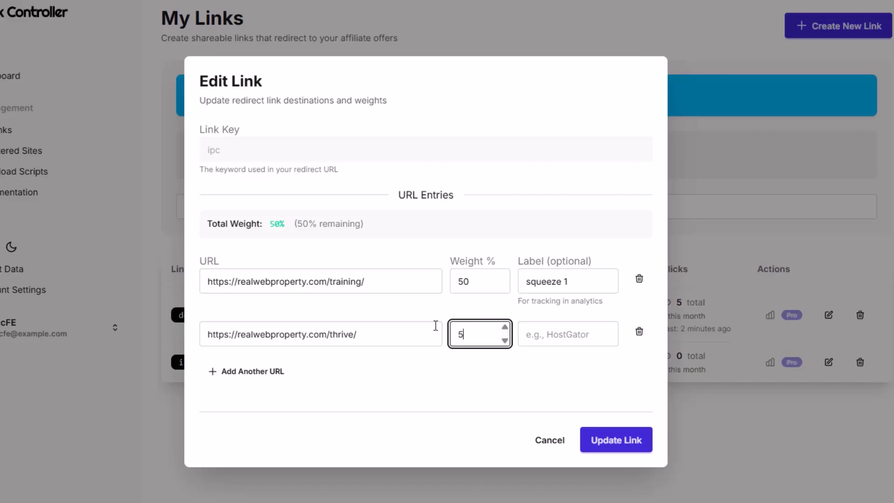
{"action": "left_click", "coordinate": [471, 375]}
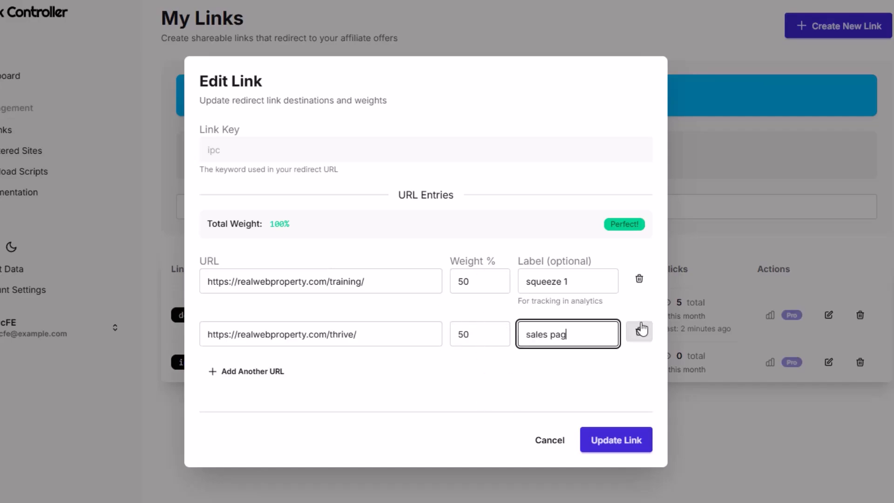
{"action": "type", "text": "es page"}
{"action": "left_click", "coordinate": [620, 440]}
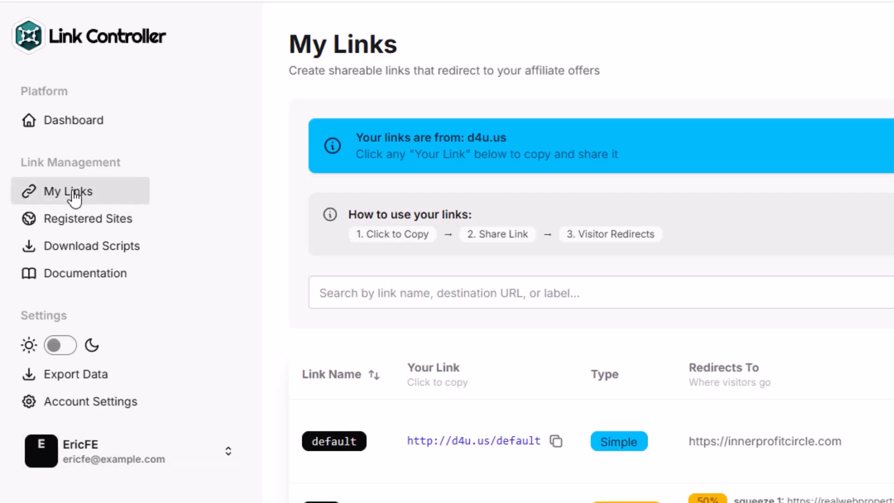
View the registered sites, switch to FileZilla, connect to the ERICSTIPS.COM server from the connection history and open its public_html folder
{"action": "left_click", "coordinate": [75, 222]}
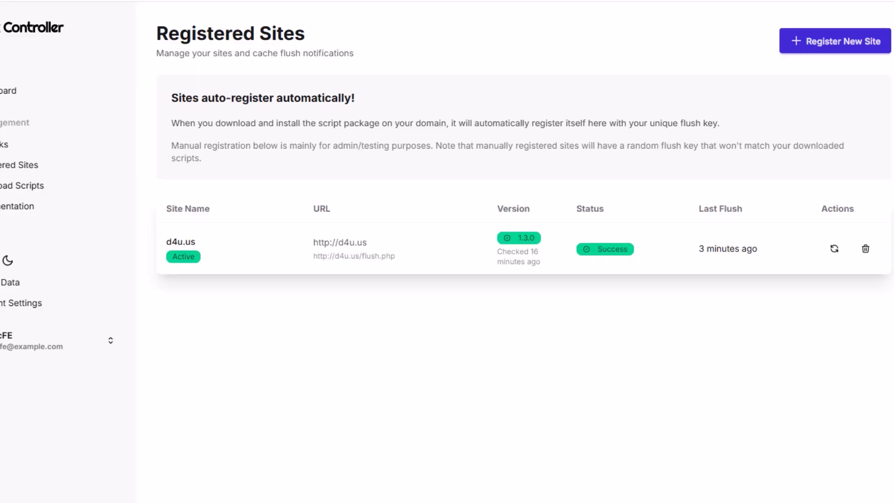
{"action": "left_click", "coordinate": [645, 487]}
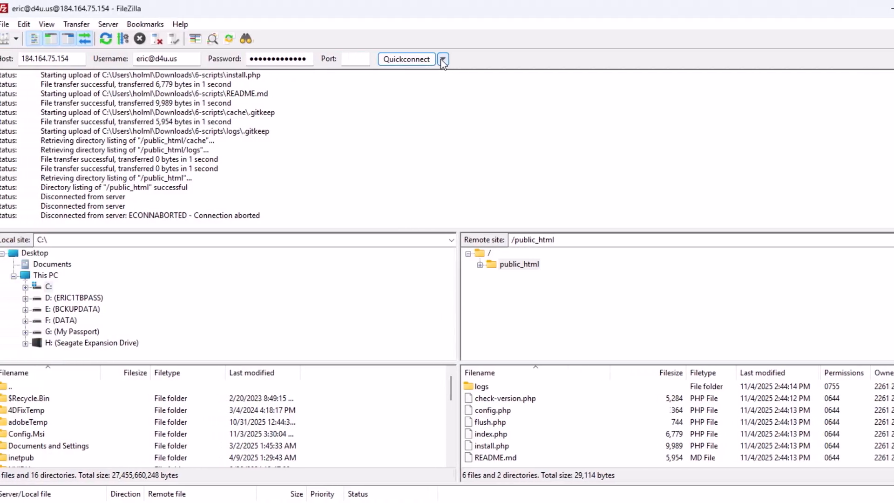
{"action": "left_click", "coordinate": [440, 59]}
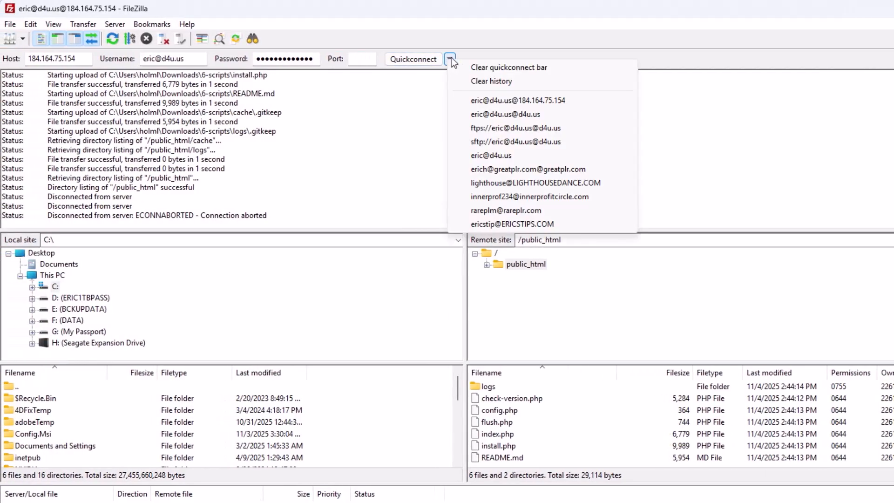
{"action": "left_click", "coordinate": [519, 226]}
{"action": "scroll", "coordinate": [549, 422], "scroll_direction": "down", "scroll_amount": 2}
{"action": "scroll", "coordinate": [548, 422], "scroll_direction": "up", "scroll_amount": 1}
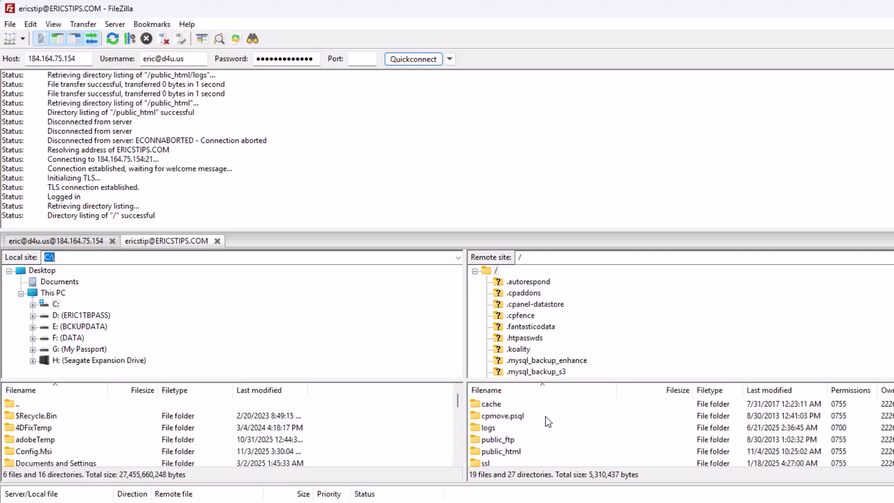
{"action": "double_click", "coordinate": [507, 452]}
{"action": "scroll", "coordinate": [680, 433], "scroll_direction": "up", "scroll_amount": 5}
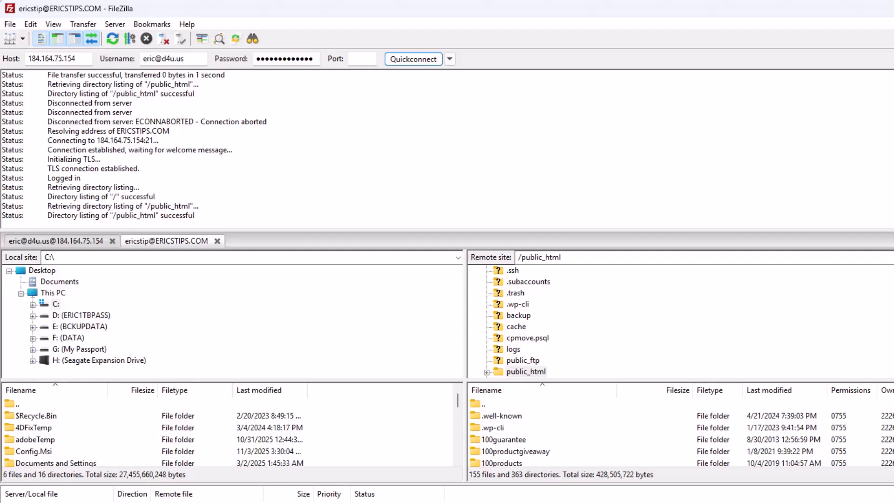
Create a directory named links inside public_html on the ERICSTIPS.COM server
{"action": "right_click", "coordinate": [890, 417]}
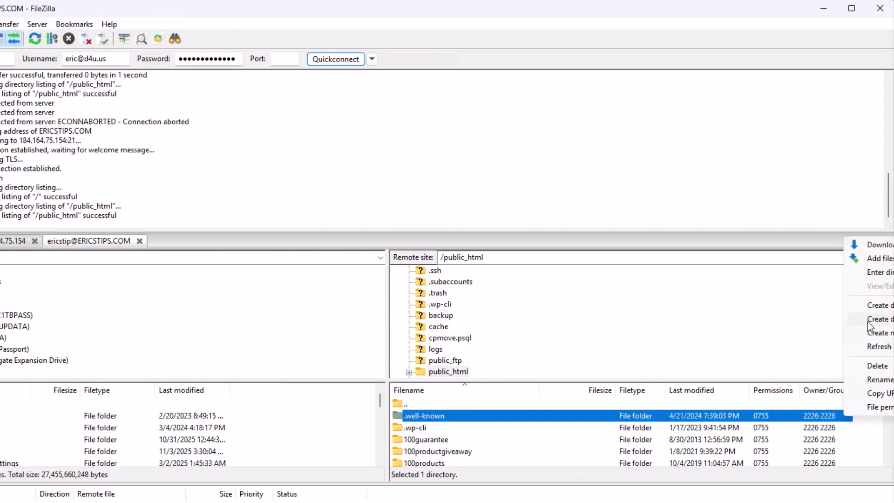
{"action": "left_click", "coordinate": [876, 305]}
{"action": "type", "text": "links"}
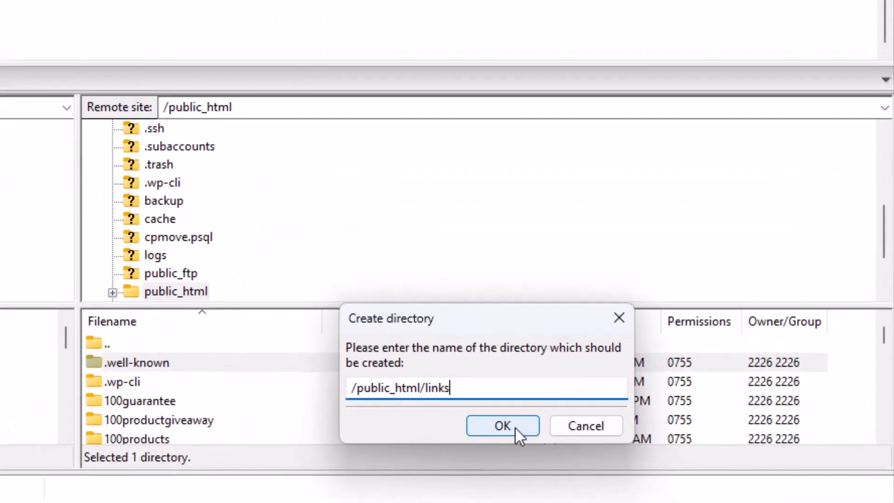
{"action": "left_click", "coordinate": [516, 428]}
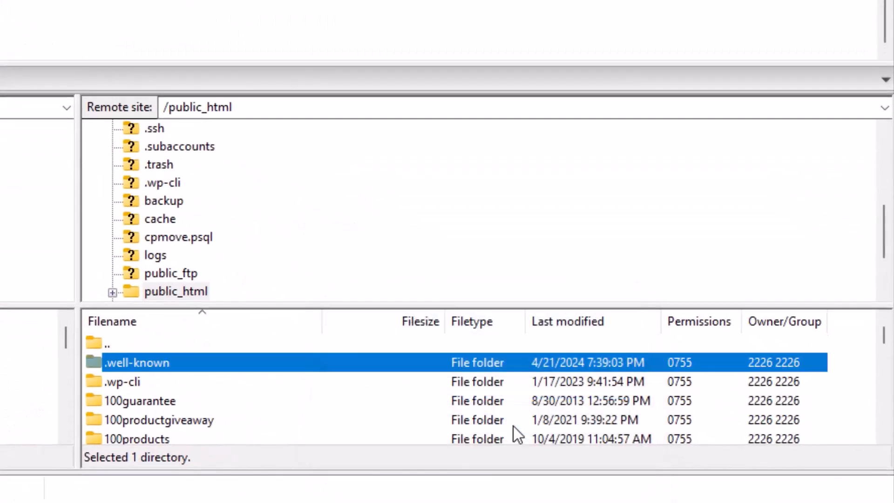
Sort the remote folders by last modified, open the new links directory and move the 6-scripts folder window aside for the upload
{"action": "left_click", "coordinate": [589, 326]}
{"action": "left_click", "coordinate": [111, 362]}
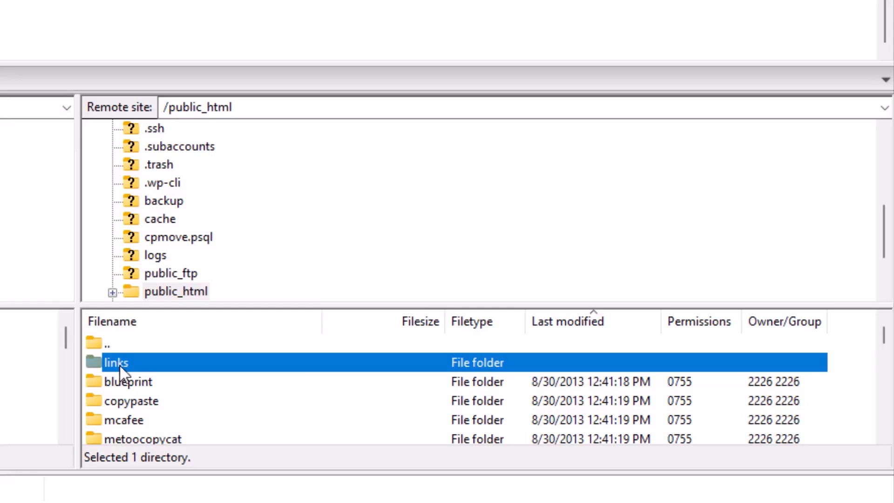
{"action": "double_click", "coordinate": [118, 363]}
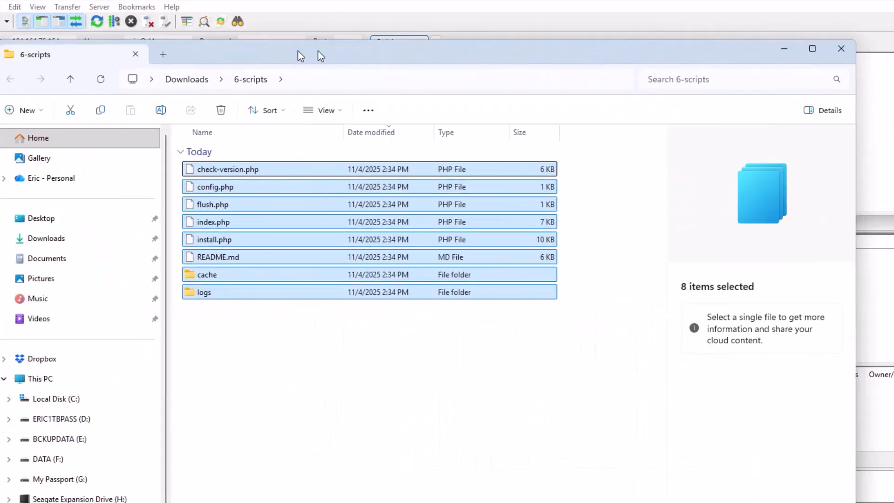
{"action": "left_click_drag", "start_coordinate": [318, 51], "coordinate": [382, 50]}
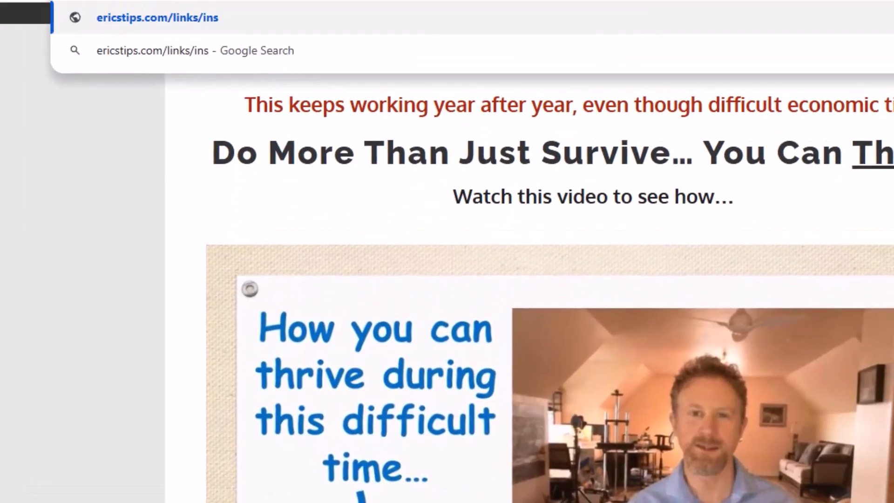
Run the installer at ericstips.com/links/install.php in the browser and review its installation report, including the site registration section
{"action": "type", "text": "tall.php"}
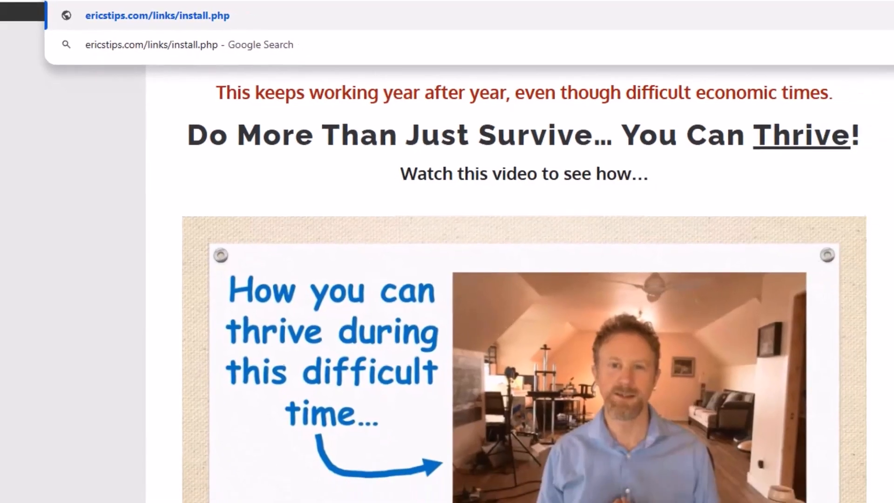
{"action": "key", "text": "Return"}
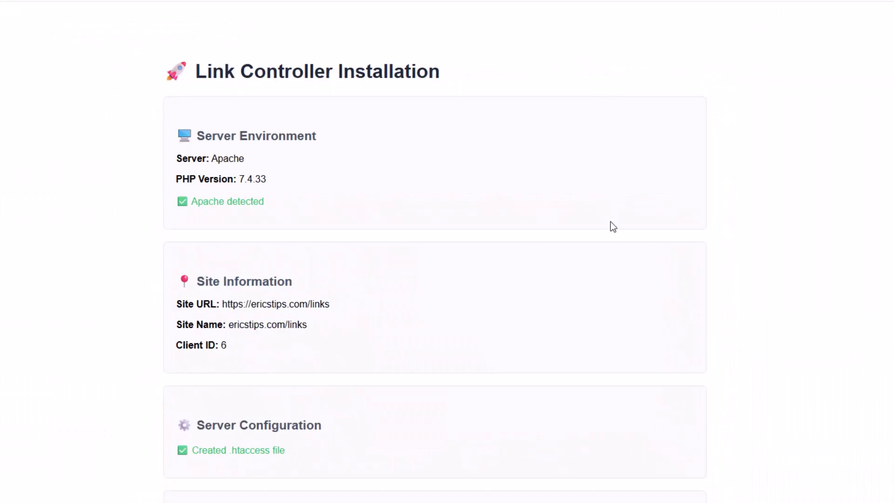
{"action": "scroll", "coordinate": [609, 232], "scroll_direction": "down", "scroll_amount": 6}
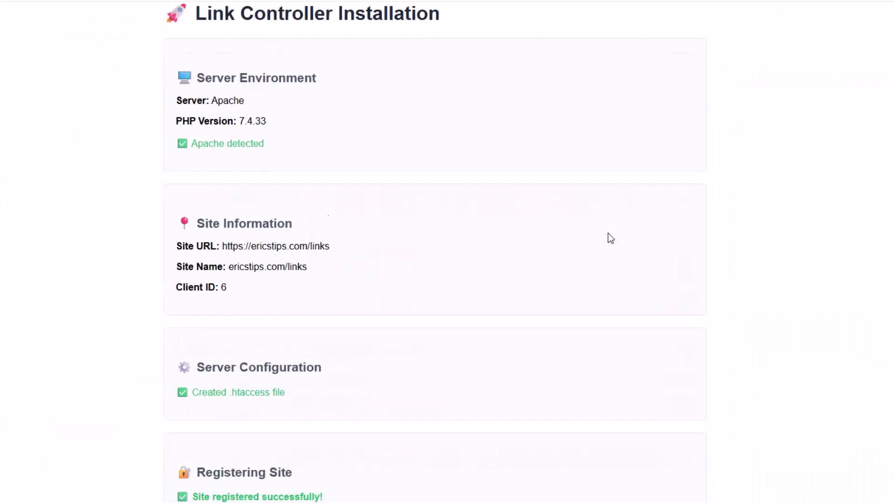
{"action": "left_click_drag", "start_coordinate": [195, 224], "coordinate": [344, 229]}
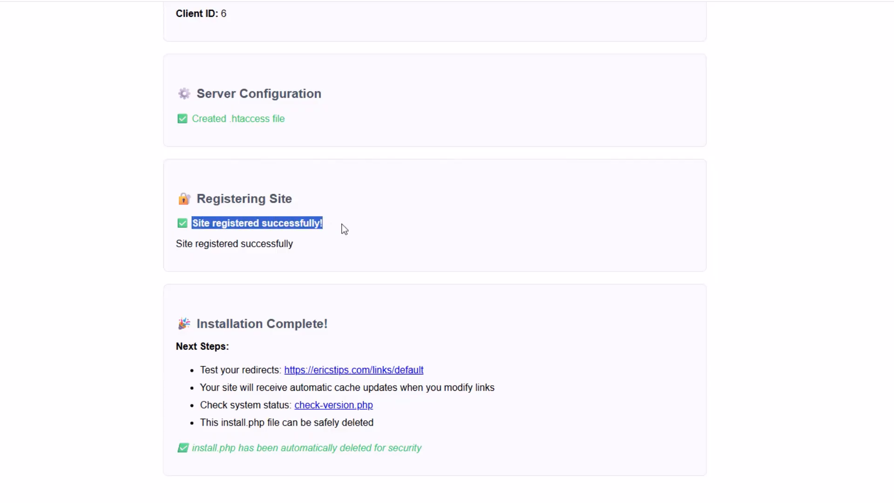
{"action": "scroll", "coordinate": [478, 302], "scroll_direction": "up", "scroll_amount": 6}
{"action": "scroll", "coordinate": [476, 326], "scroll_direction": "down", "scroll_amount": 5}
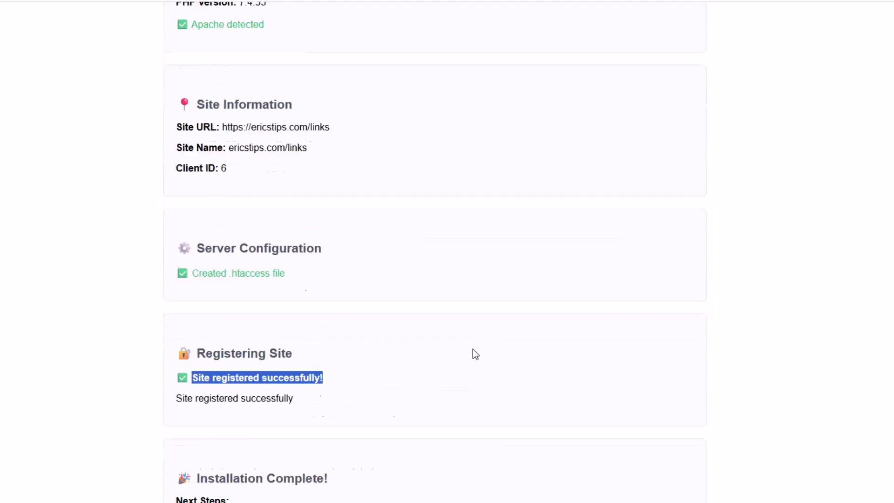
{"action": "scroll", "coordinate": [493, 317], "scroll_direction": "up", "scroll_amount": 6}
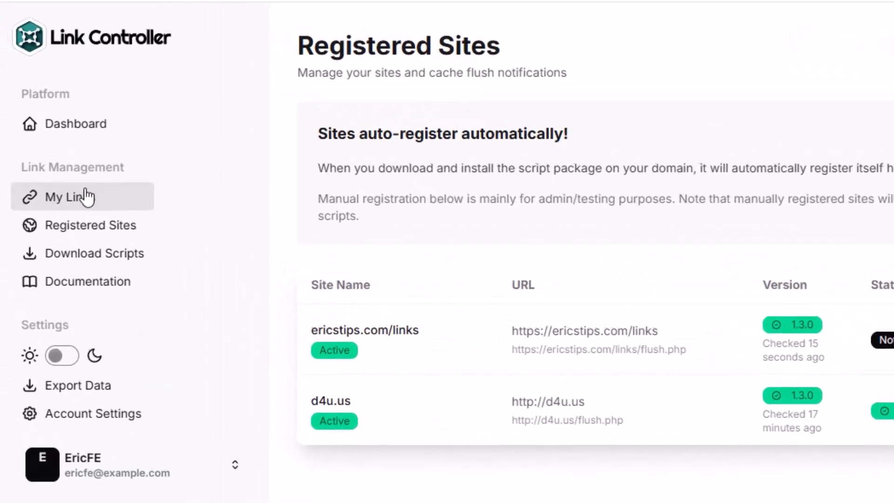
In My Links, change the site that links are shared from to ericstips.com/links
{"action": "left_click", "coordinate": [86, 196]}
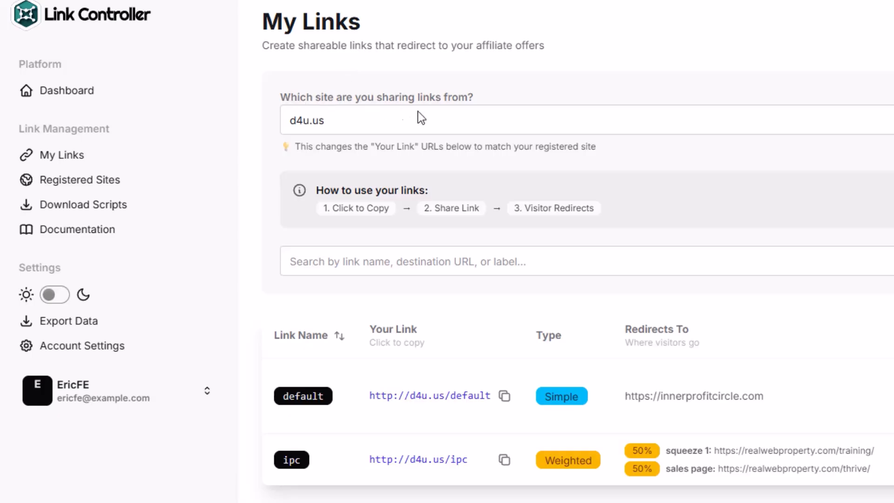
{"action": "left_click", "coordinate": [434, 120]}
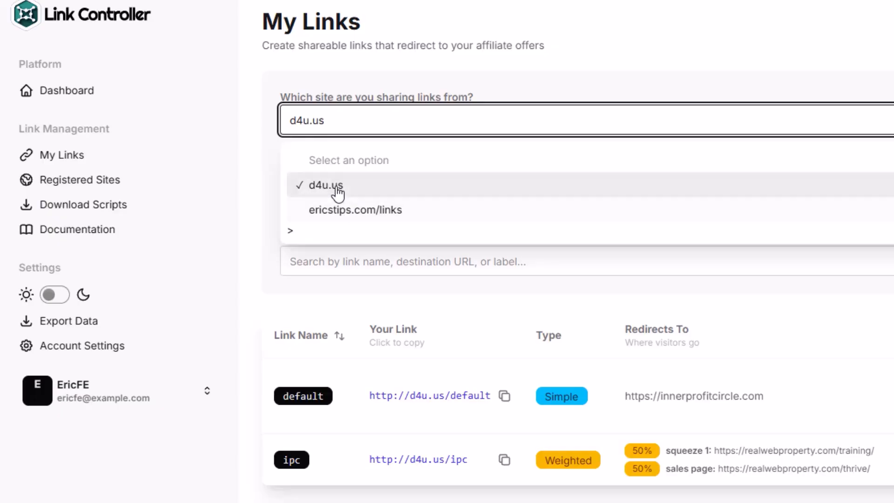
{"action": "left_click", "coordinate": [341, 216]}
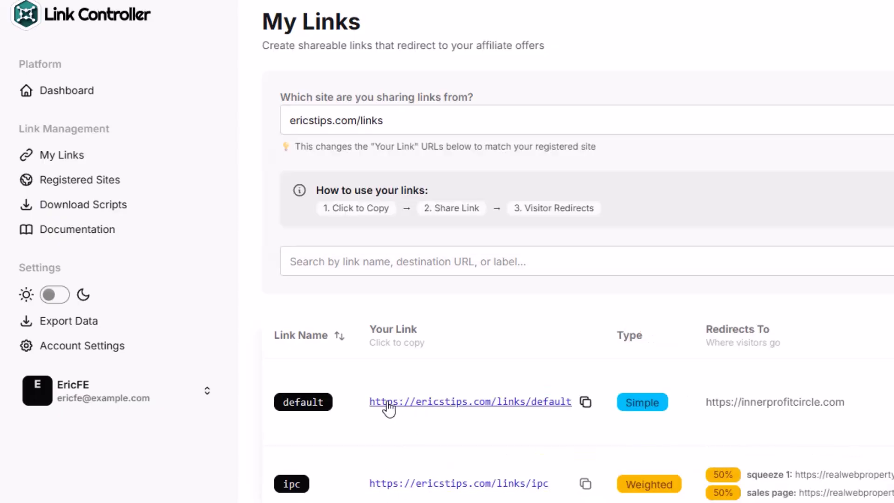